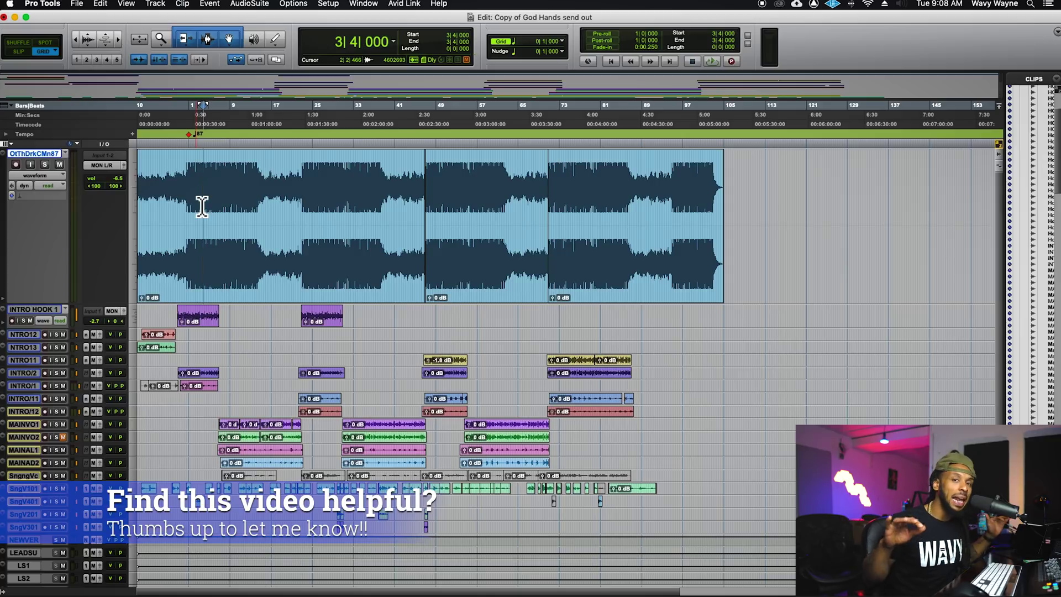
{"action": "left_click", "coordinate": [199, 190]}
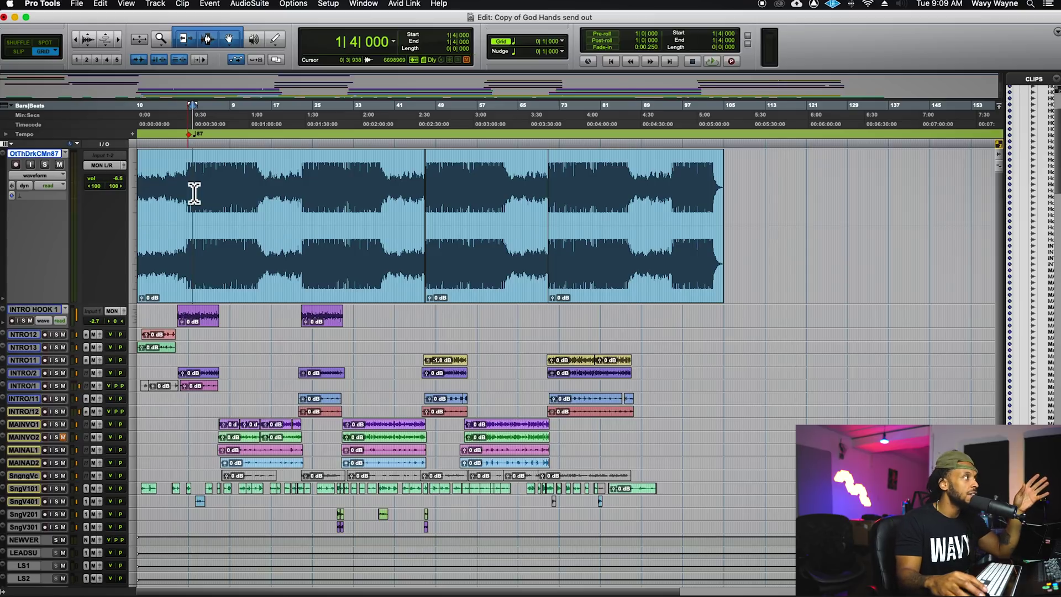
{"action": "left_click", "coordinate": [197, 191]}
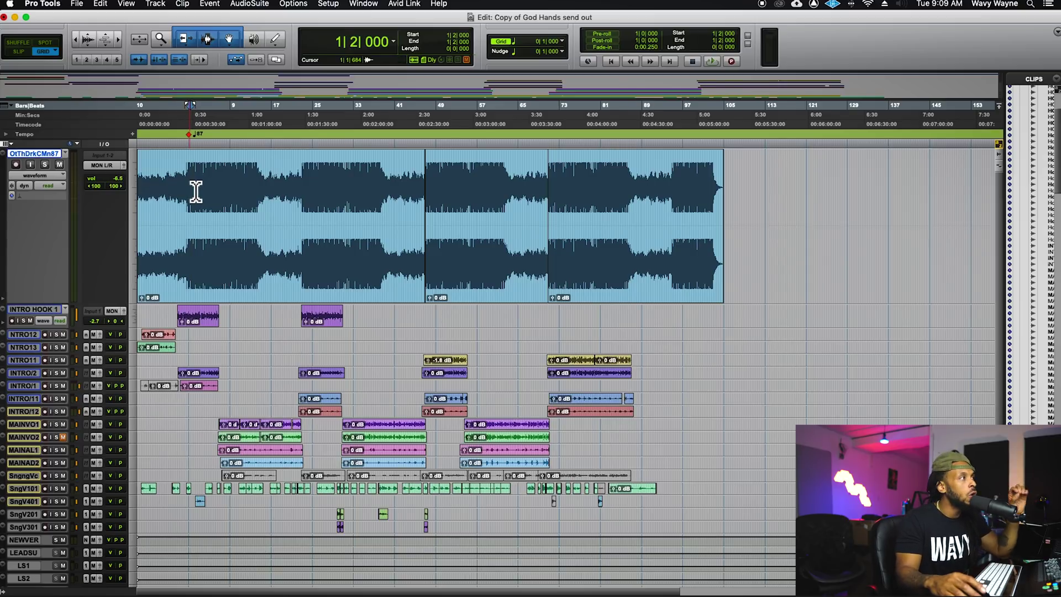
{"action": "left_click", "coordinate": [205, 178]}
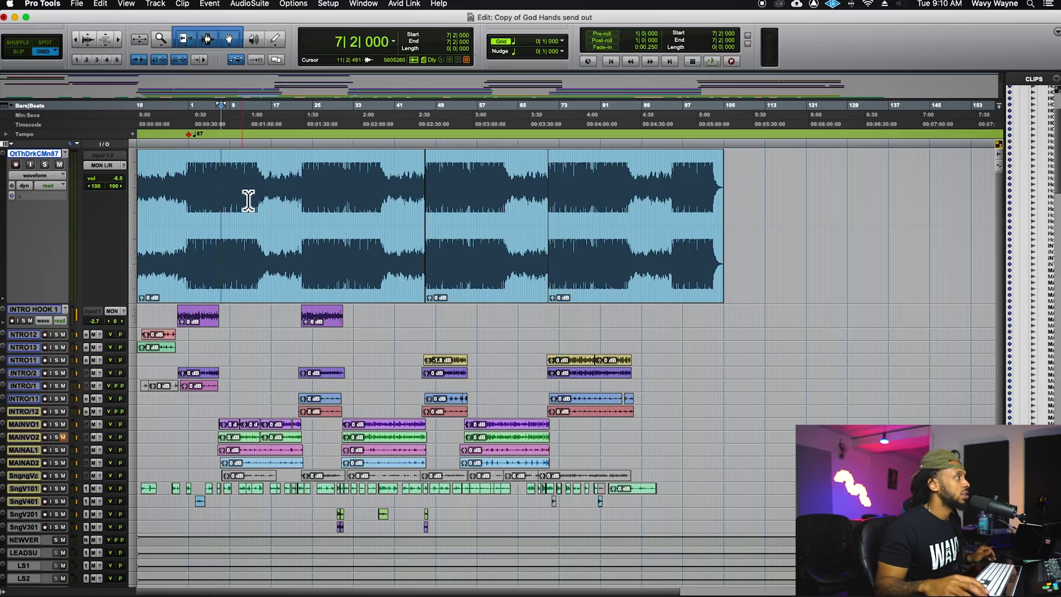
{"action": "left_click", "coordinate": [200, 200]}
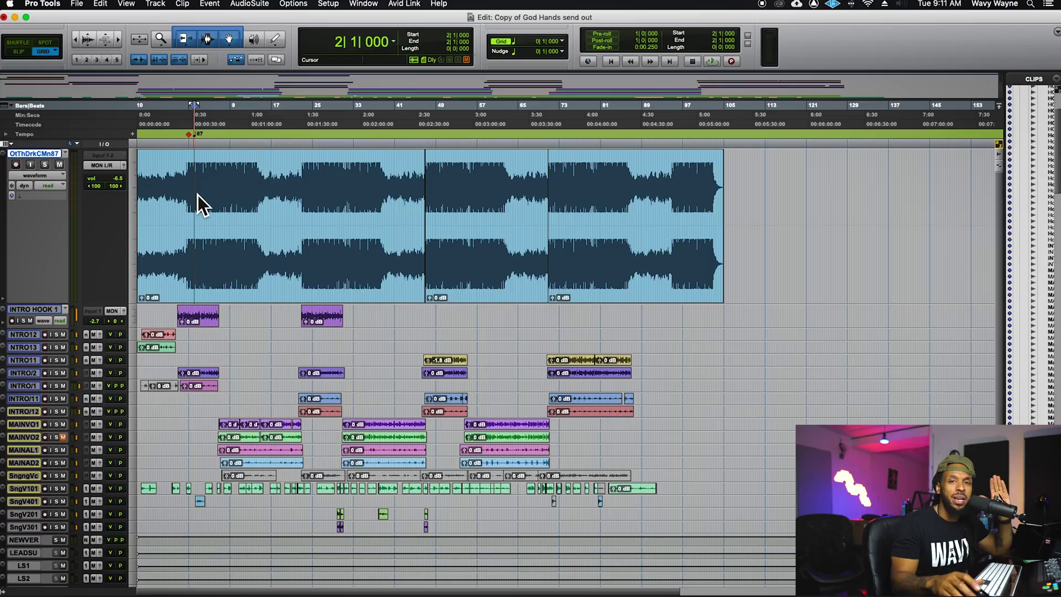
{"action": "left_click_drag", "start_coordinate": [198, 177], "coordinate": [361, 201]}
{"action": "left_click", "coordinate": [366, 208]}
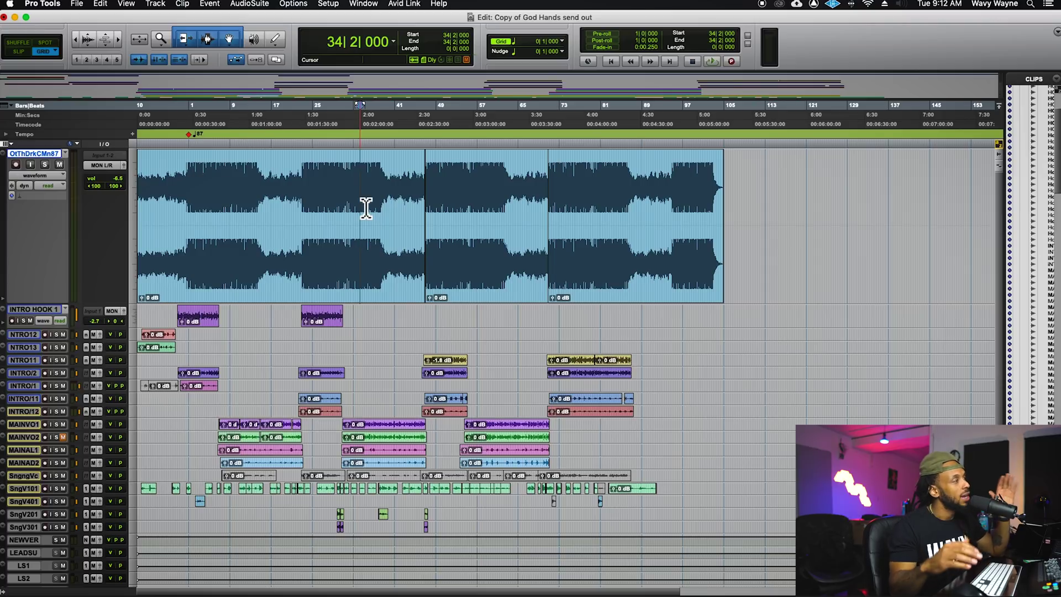
{"action": "left_click_drag", "start_coordinate": [202, 190], "coordinate": [739, 224]}
{"action": "left_click", "coordinate": [749, 214]}
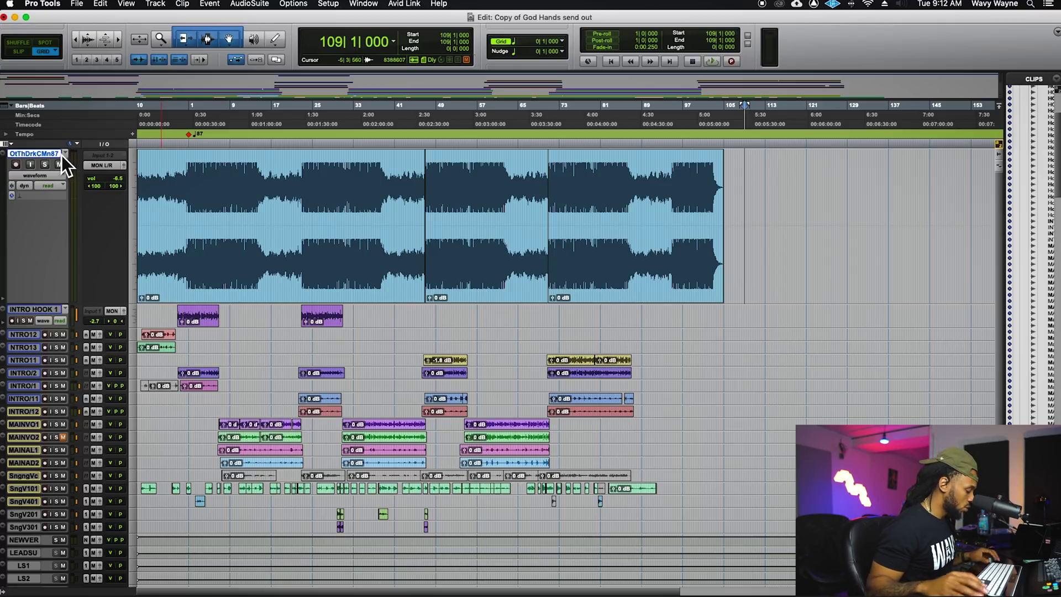
Save the session.
{"action": "key", "text": "super+s"}
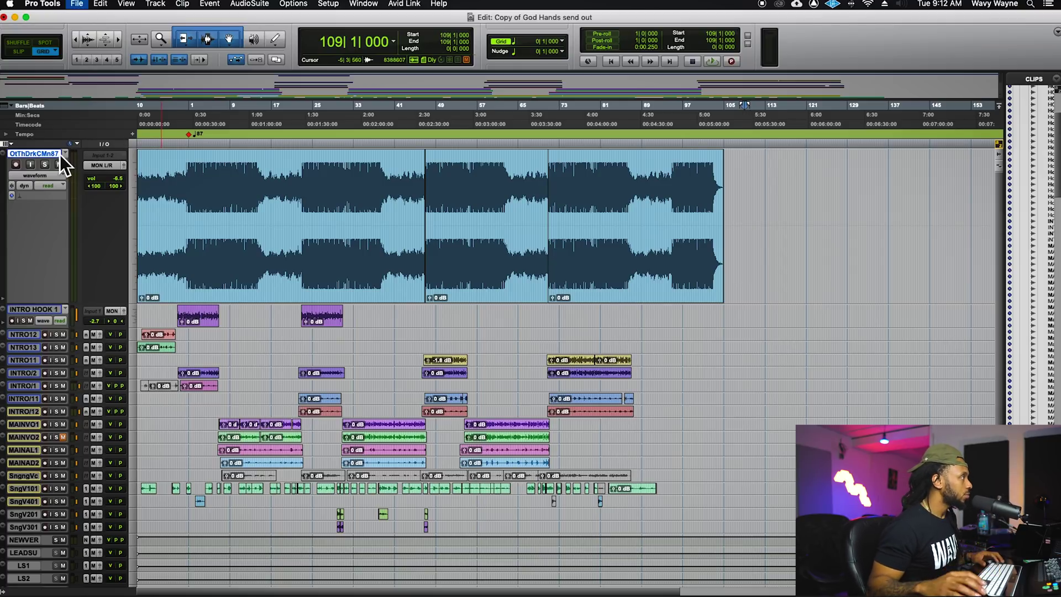
{"action": "key", "text": "super+shift+i"}
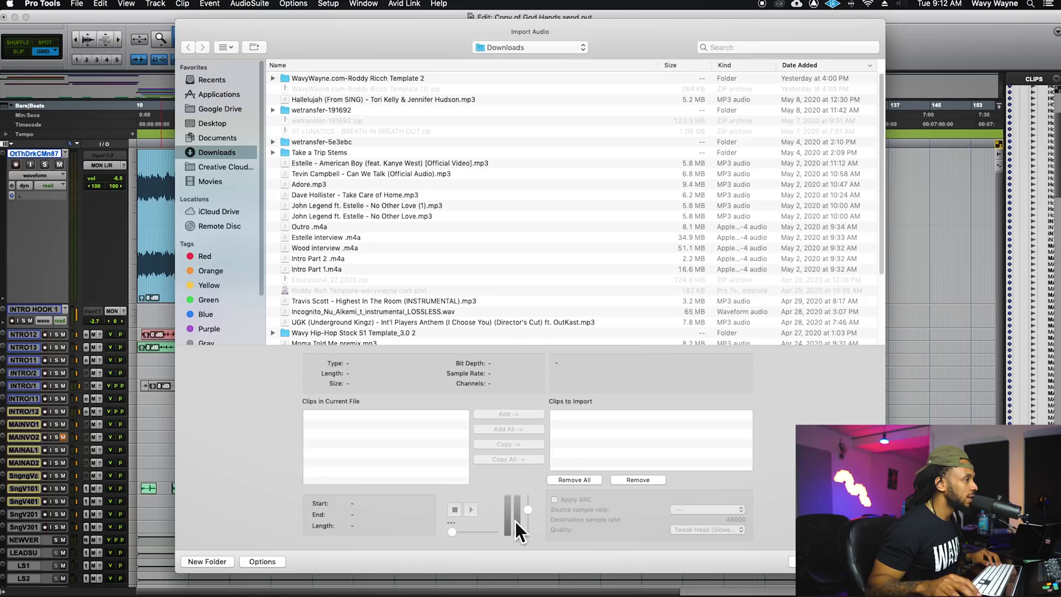
{"action": "key", "text": "Escape"}
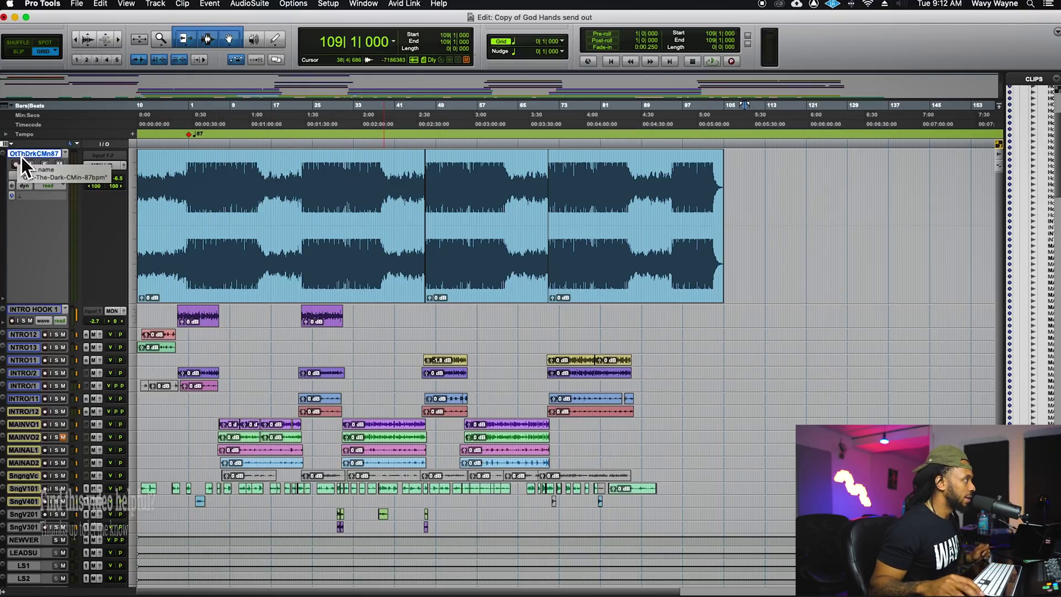
{"action": "scroll", "coordinate": [38, 324], "scroll_direction": "down", "scroll_amount": 3}
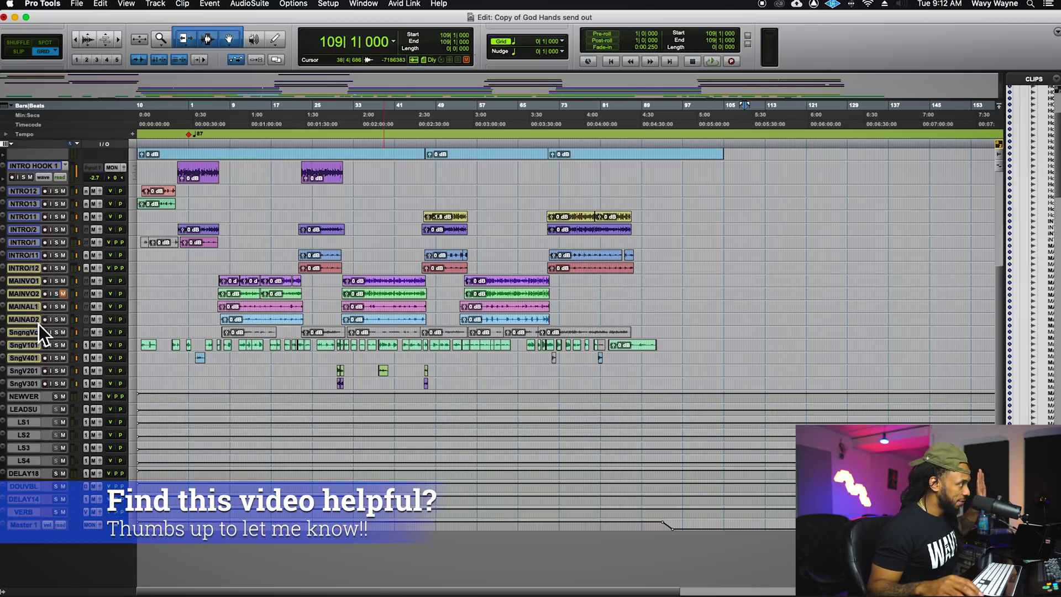
{"action": "scroll", "coordinate": [40, 326], "scroll_direction": "up", "scroll_amount": 3}
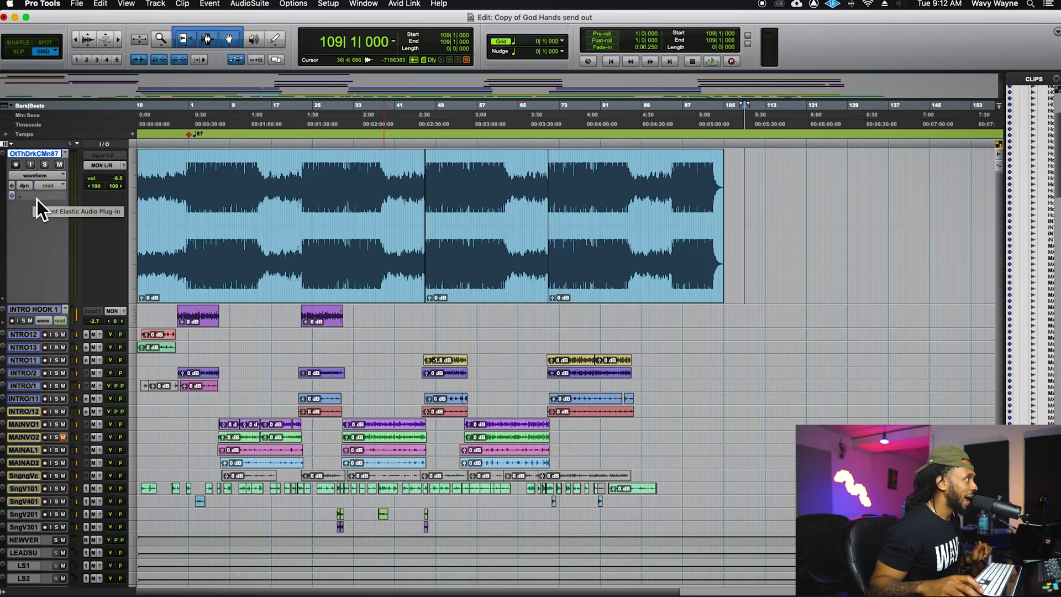
{"action": "left_click_drag", "start_coordinate": [194, 204], "coordinate": [403, 215]}
{"action": "left_click", "coordinate": [403, 216]}
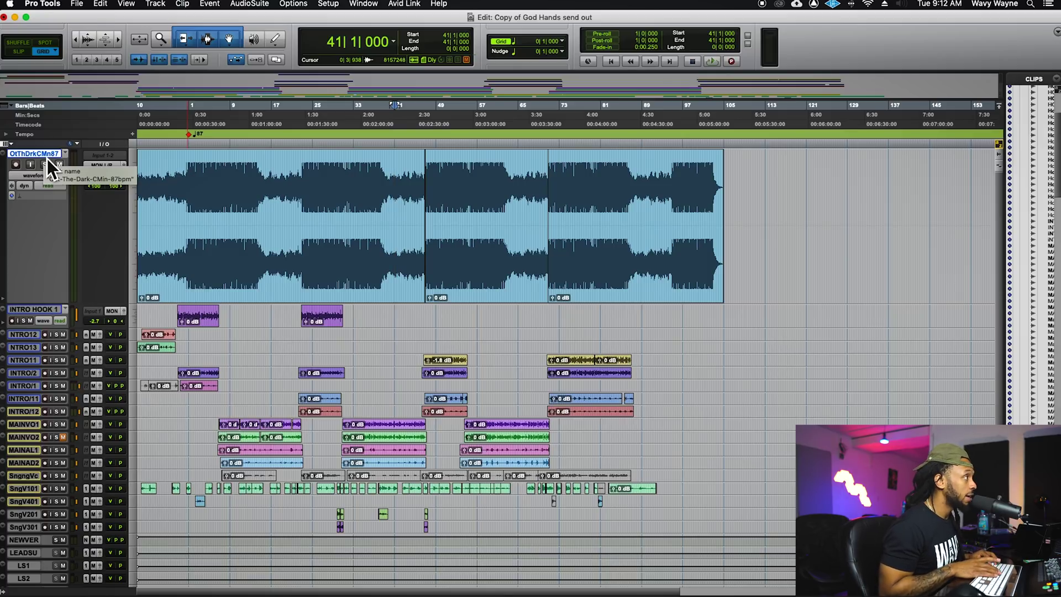
Start an audio import and expand the Out The Dark (C#Min) 87bpm folder inside the Felony Free folder.
{"action": "key", "text": "super+shift+i"}
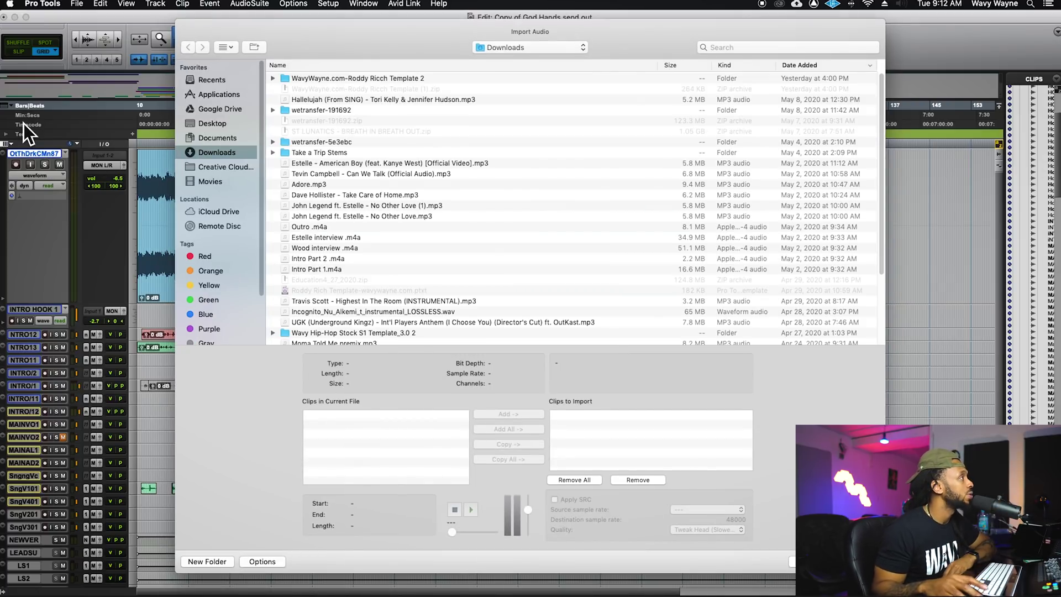
{"action": "left_click", "coordinate": [307, 81]}
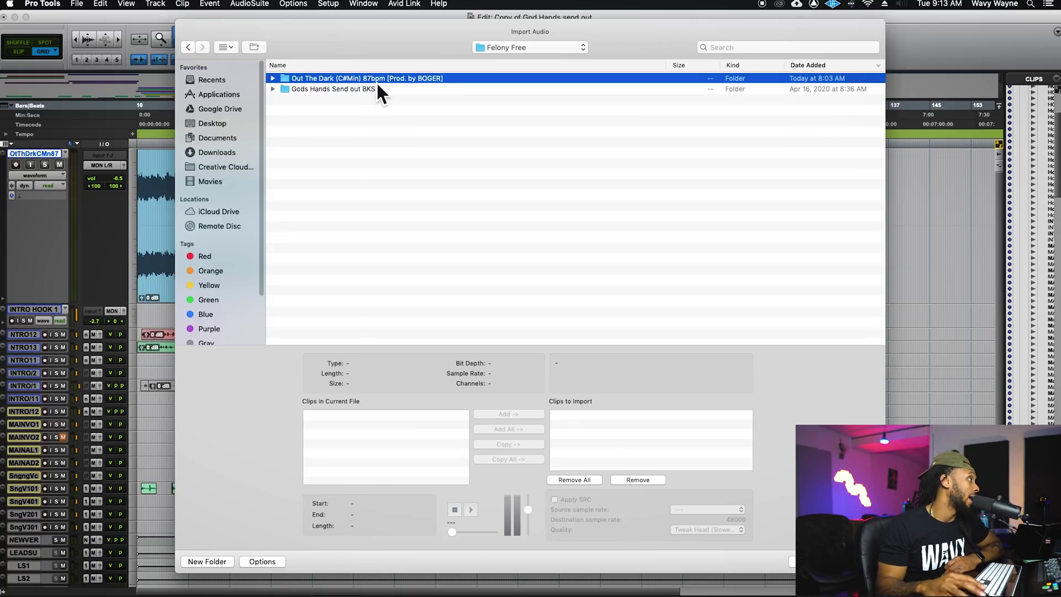
{"action": "left_click", "coordinate": [274, 81]}
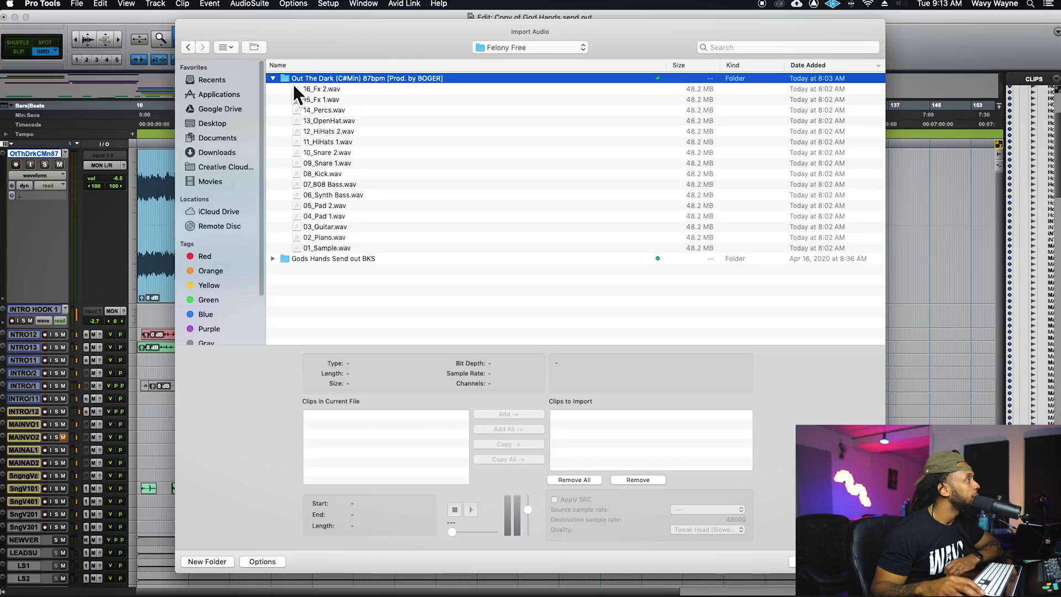
Look through the individual stem files in the Out The Dark folder, from 01_Sample.wav up to 16_Fx 2.wav.
{"action": "left_click", "coordinate": [339, 249]}
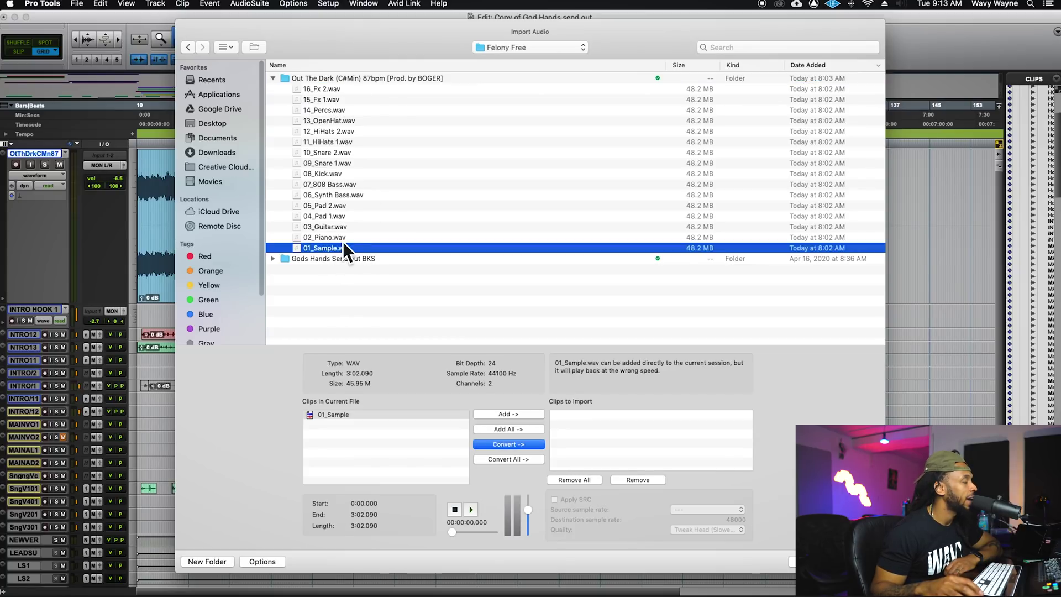
{"action": "left_click", "coordinate": [343, 241]}
{"action": "left_click", "coordinate": [356, 227]}
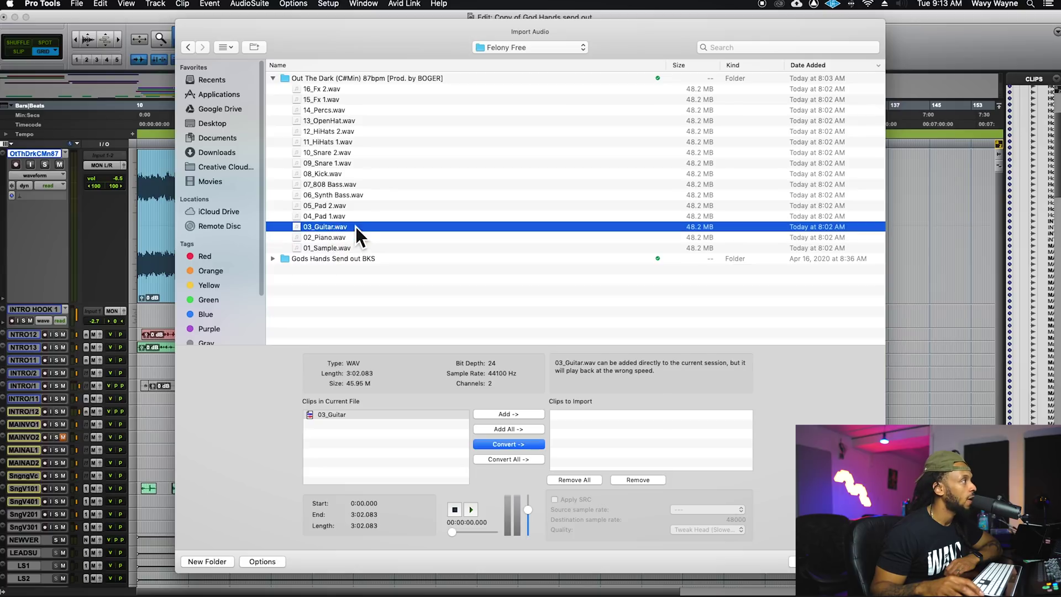
{"action": "left_click", "coordinate": [356, 217]}
{"action": "left_click", "coordinate": [360, 206]}
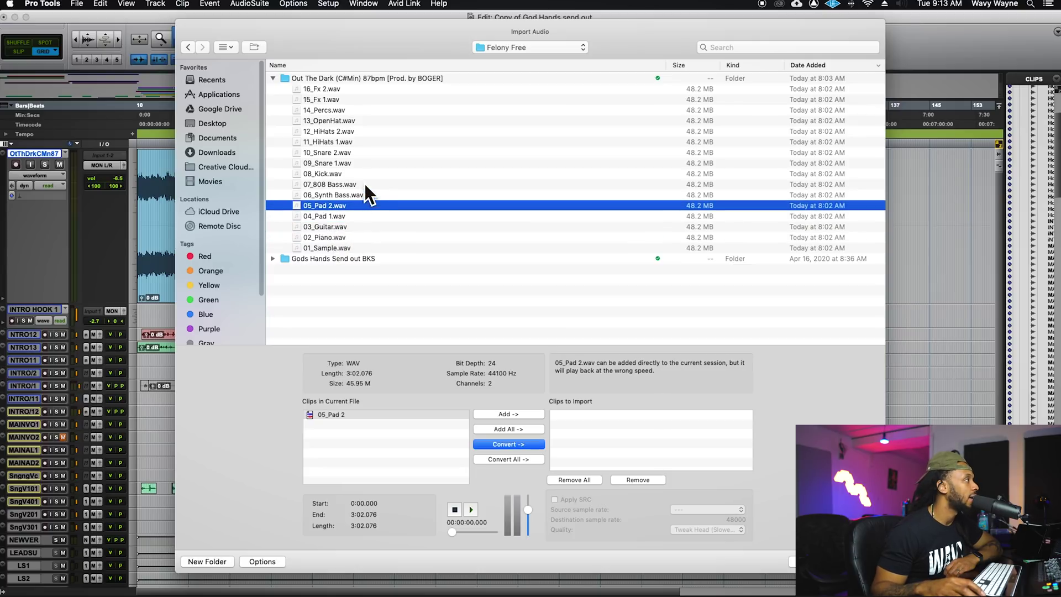
{"action": "left_click", "coordinate": [359, 174]}
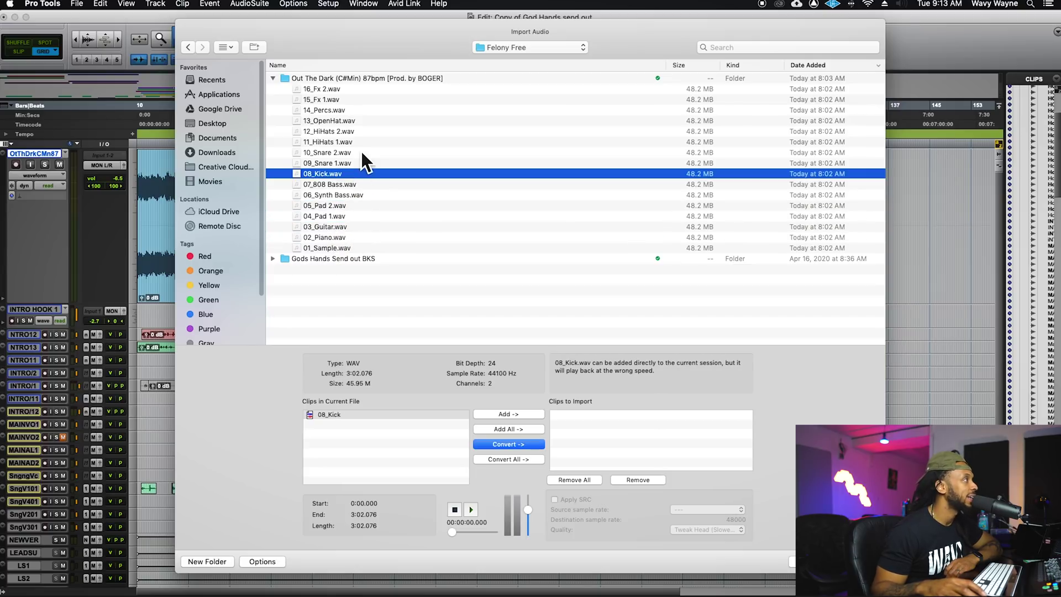
{"action": "left_click", "coordinate": [360, 88]}
Open the Out The Dark folder and add all stems from 16_Fx 2.wav to 01_Sample.wav to the import list with conversion.
{"action": "left_click", "coordinate": [328, 78]}
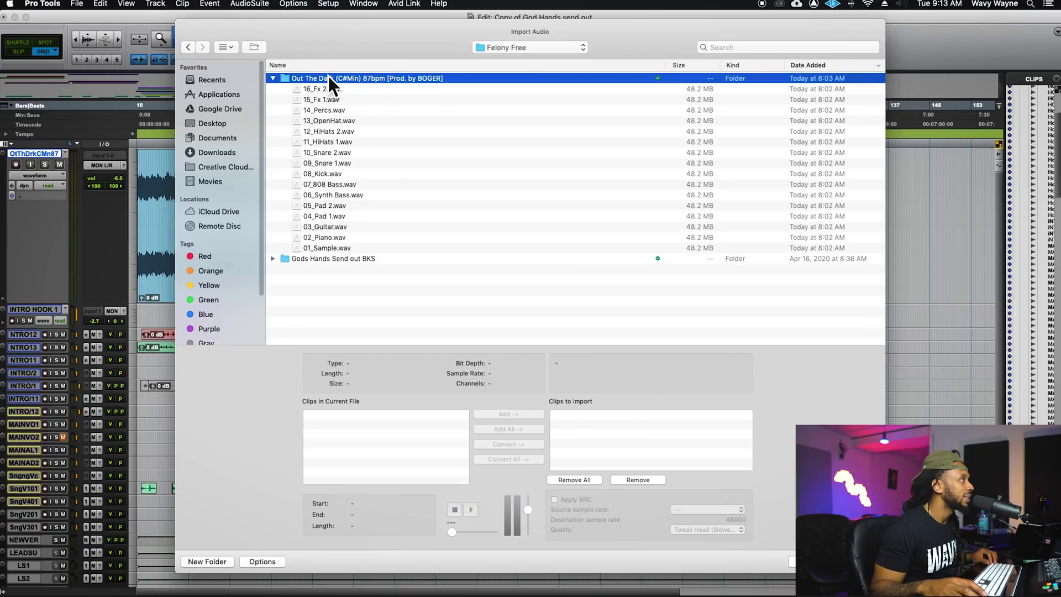
{"action": "double_click", "coordinate": [328, 75]}
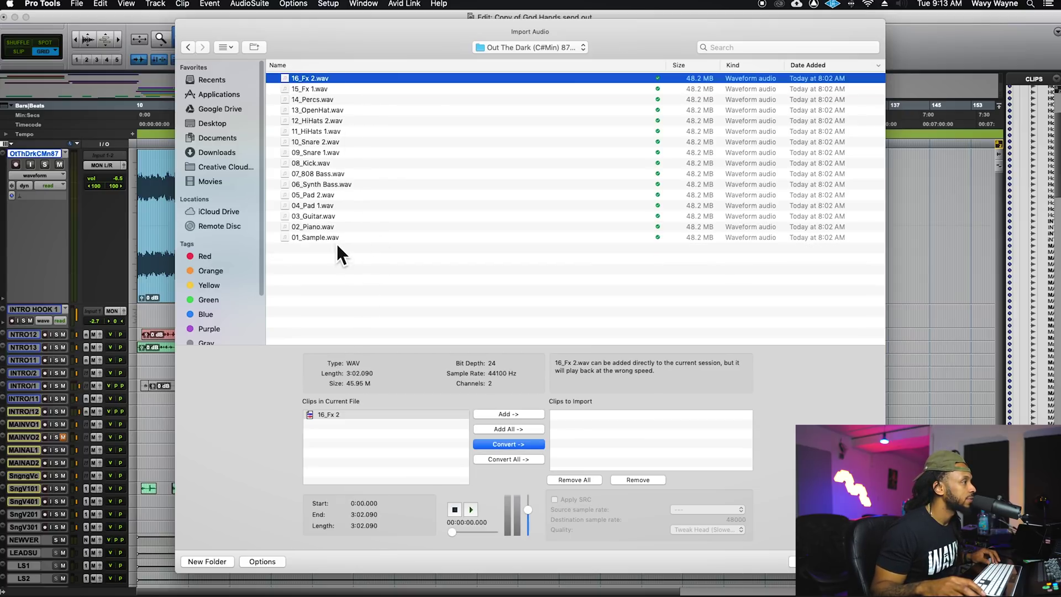
{"action": "left_click", "coordinate": [336, 240], "text": "shift"}
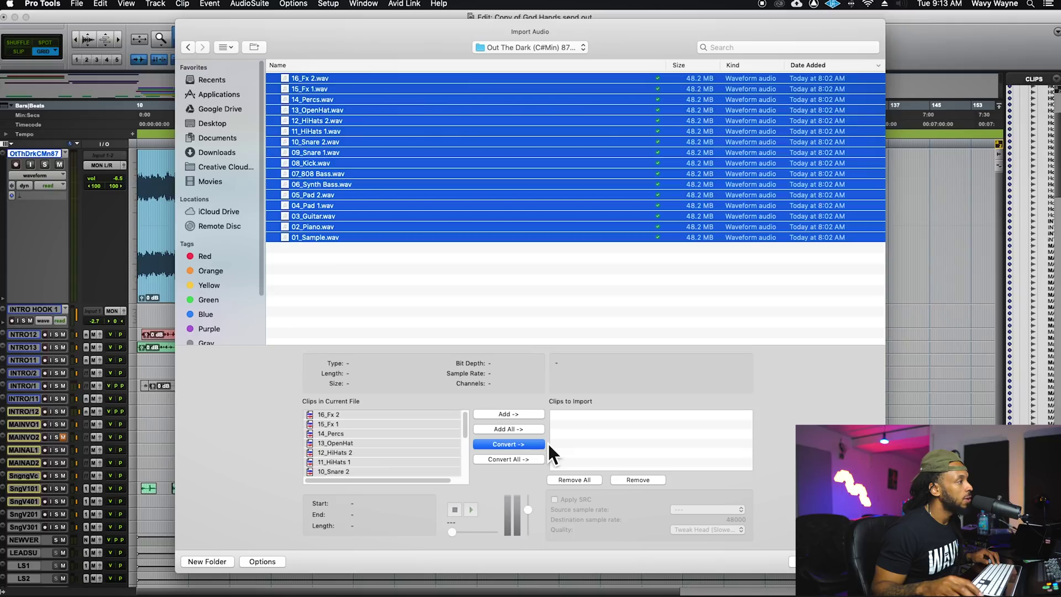
{"action": "left_click", "coordinate": [500, 445]}
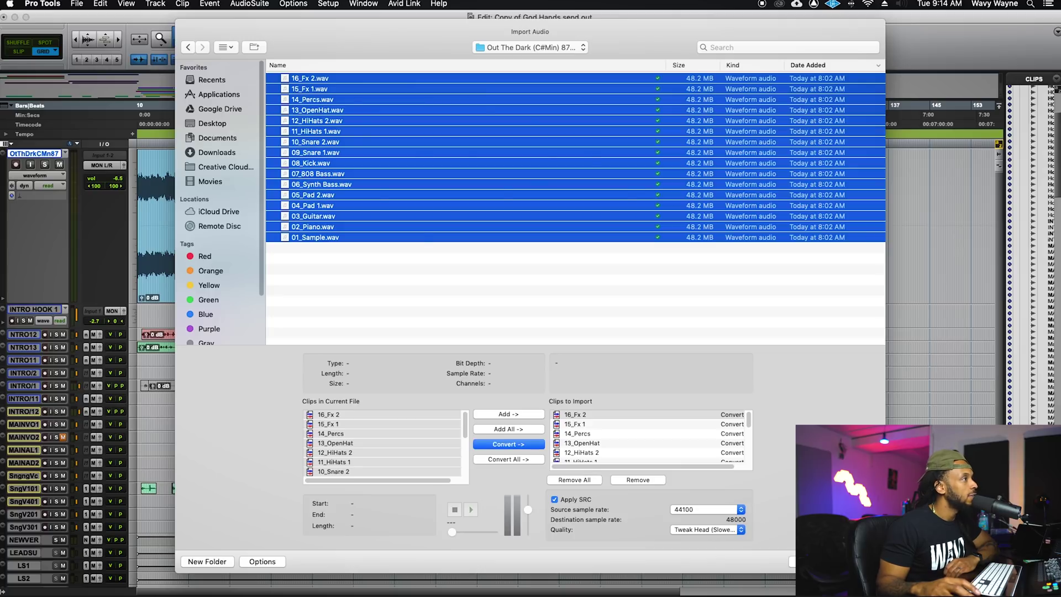
Import the converted stems into the session's Audio Files folder, placing them on new tracks at Session Start.
{"action": "left_click", "coordinate": [835, 562]}
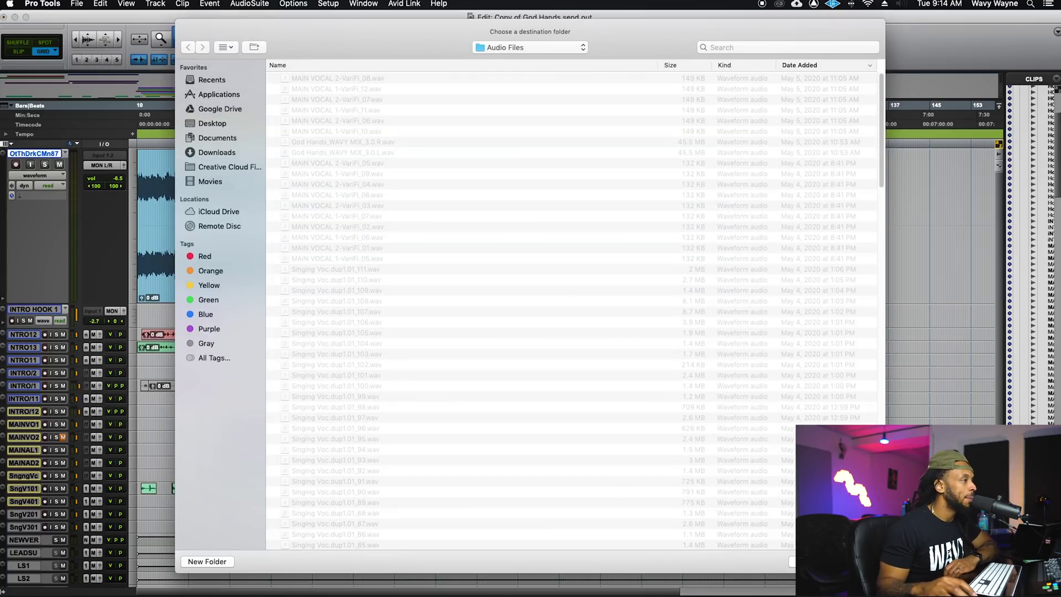
{"action": "key", "text": "Return"}
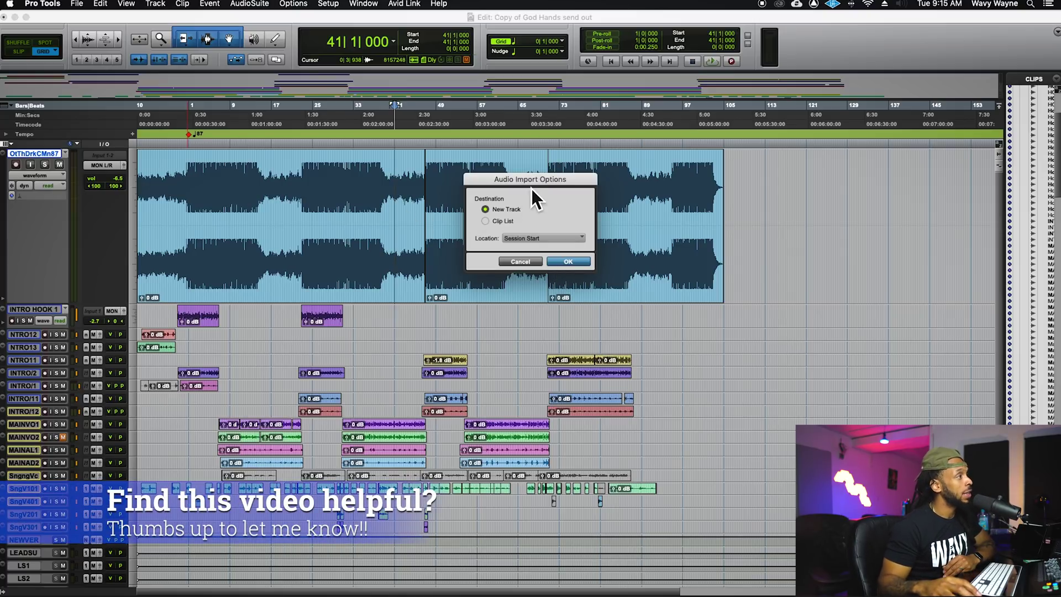
{"action": "left_click_drag", "start_coordinate": [531, 184], "coordinate": [519, 183]}
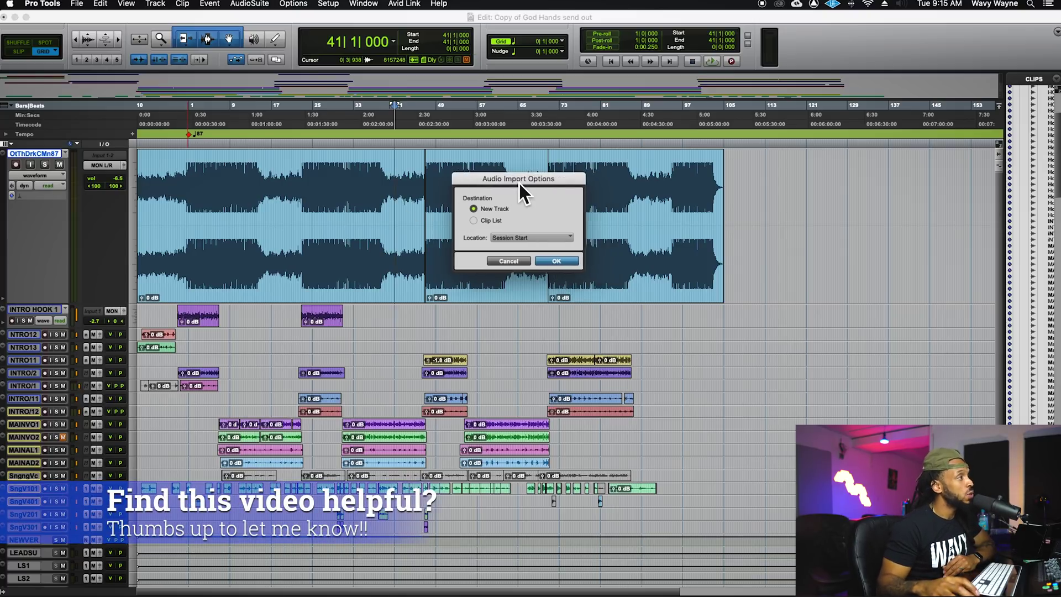
{"action": "left_click", "coordinate": [564, 266]}
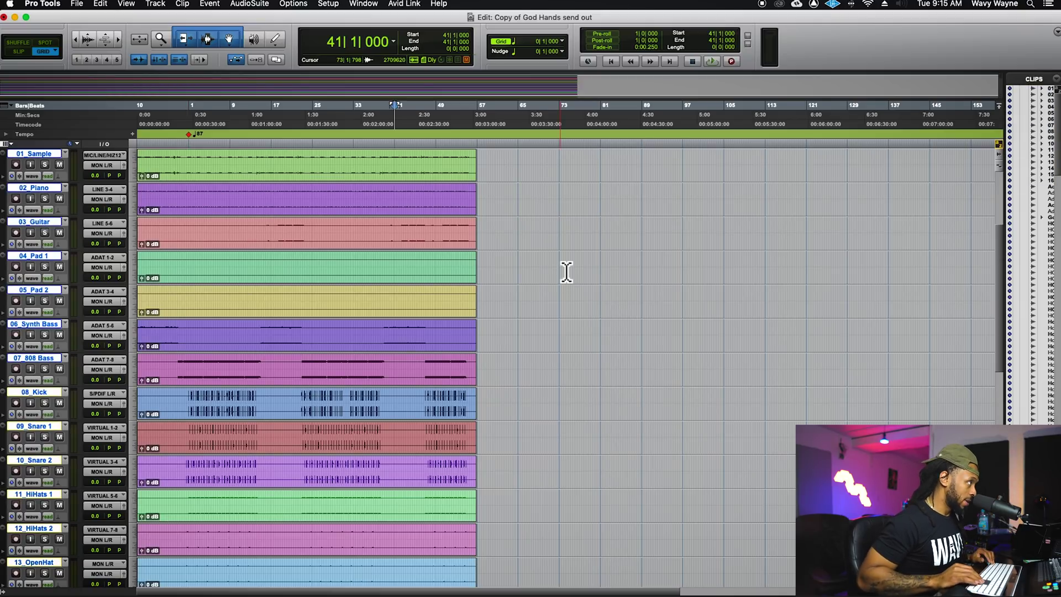
Reduce the height of the tracks so that more of the imported stems fit in the Edit window.
{"action": "key", "text": "ctrl+alt+Down"}
{"action": "key", "text": "ctrl+alt+Down"}
{"action": "key", "text": "ctrl+alt+Up"}
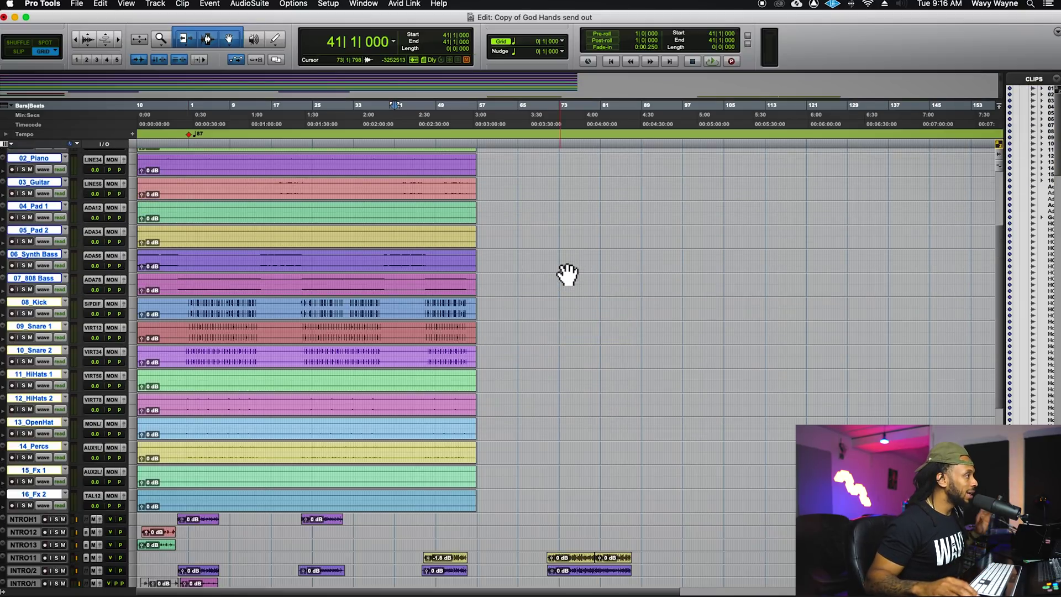
Compare the length and content of the imported stem tracks with the original two-track beat and the vocal arrangement.
{"action": "scroll", "coordinate": [567, 273], "scroll_direction": "up", "scroll_amount": 5}
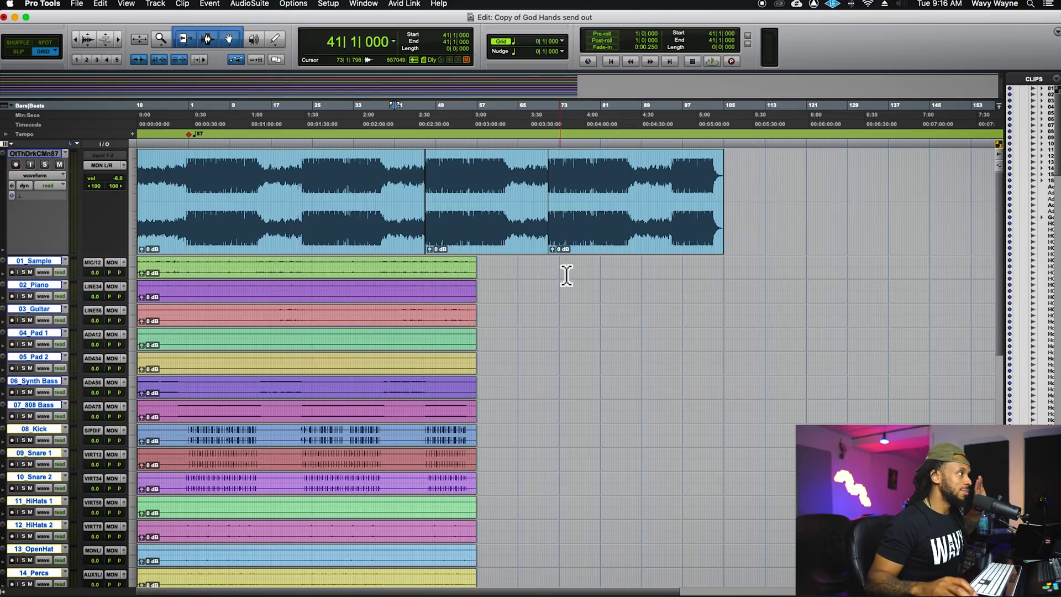
{"action": "left_click", "coordinate": [463, 275]}
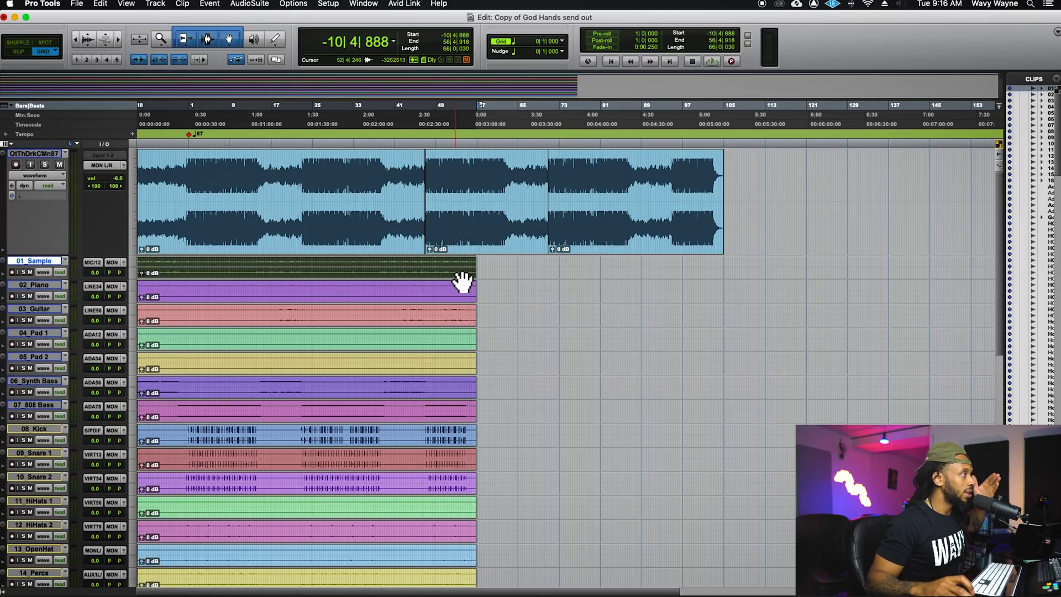
{"action": "scroll", "coordinate": [464, 279], "scroll_direction": "down", "scroll_amount": 5}
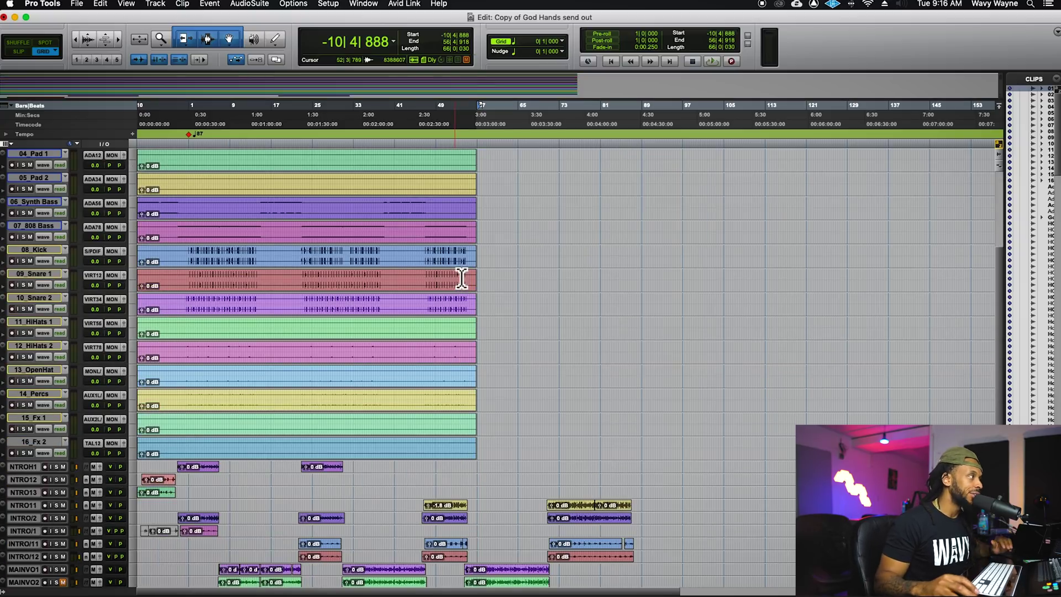
{"action": "scroll", "coordinate": [423, 459], "scroll_direction": "up", "scroll_amount": 2}
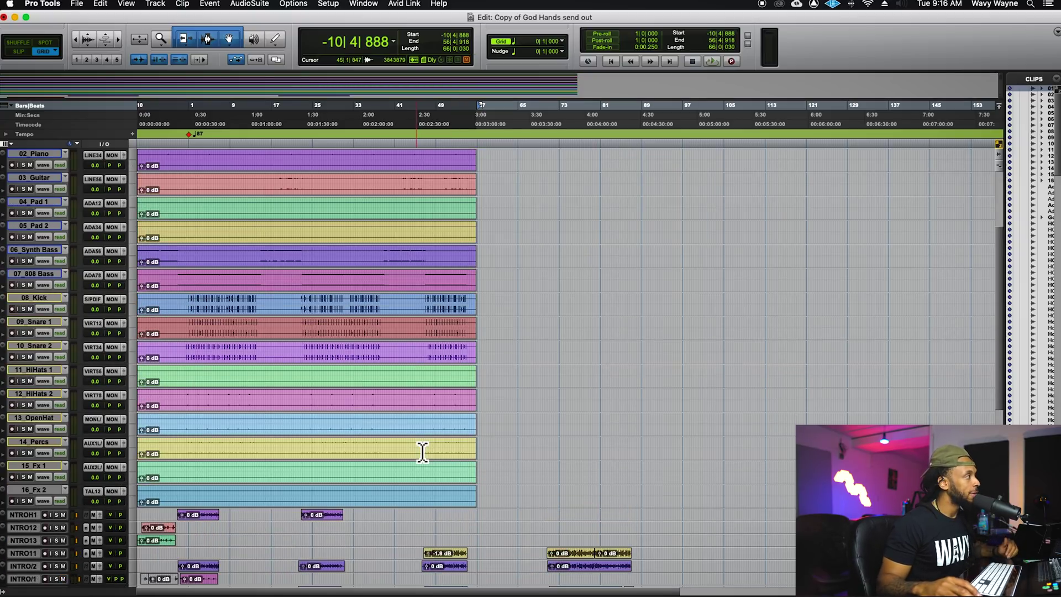
{"action": "left_click", "coordinate": [310, 210]}
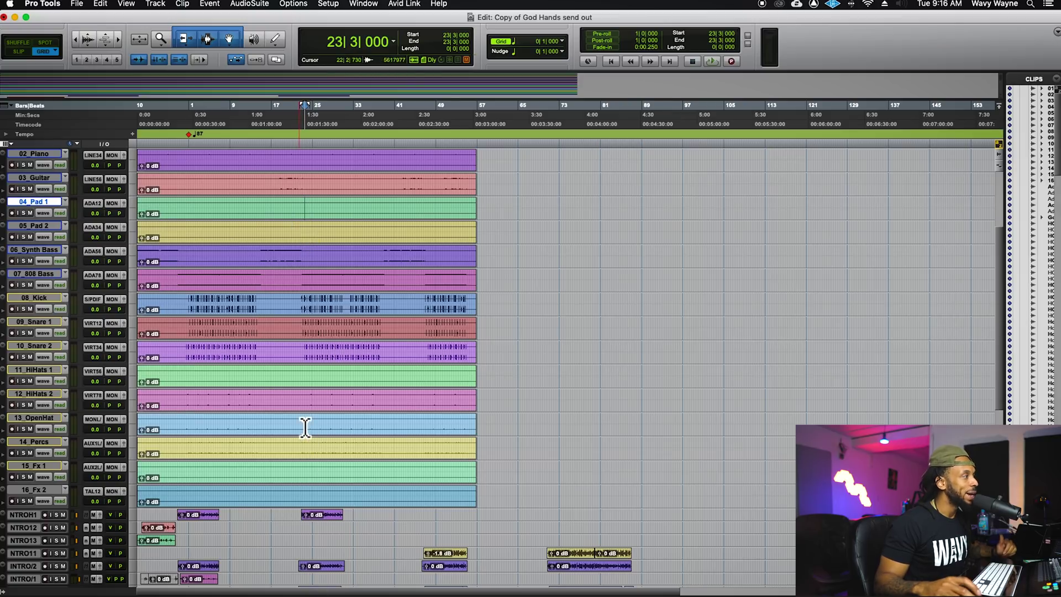
{"action": "scroll", "coordinate": [303, 434], "scroll_direction": "up", "scroll_amount": 1}
{"action": "left_click", "coordinate": [329, 450]}
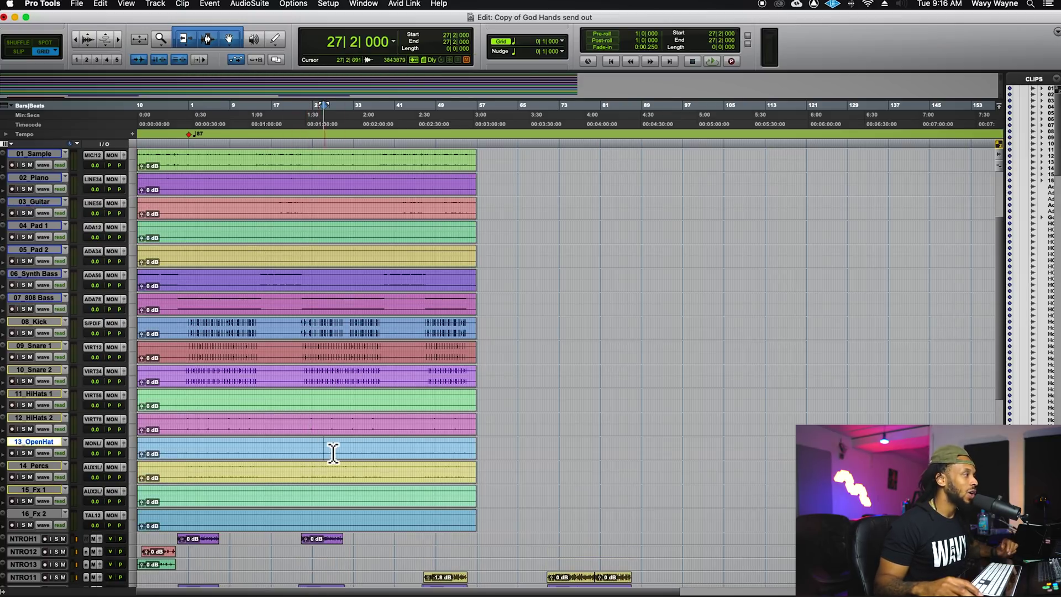
{"action": "left_click", "coordinate": [394, 450]}
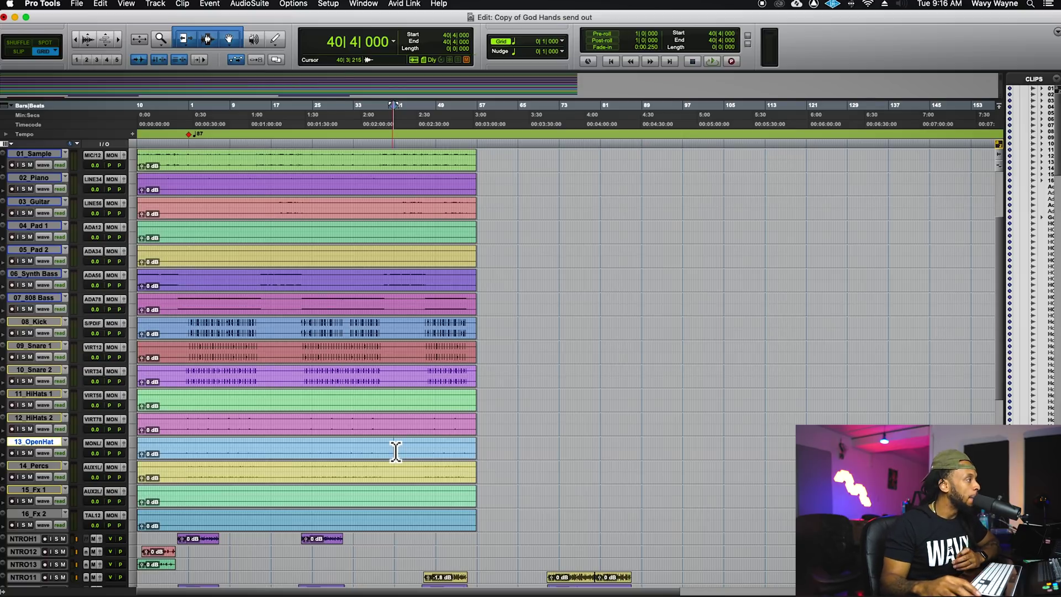
{"action": "left_click_drag", "start_coordinate": [224, 450], "coordinate": [259, 451]}
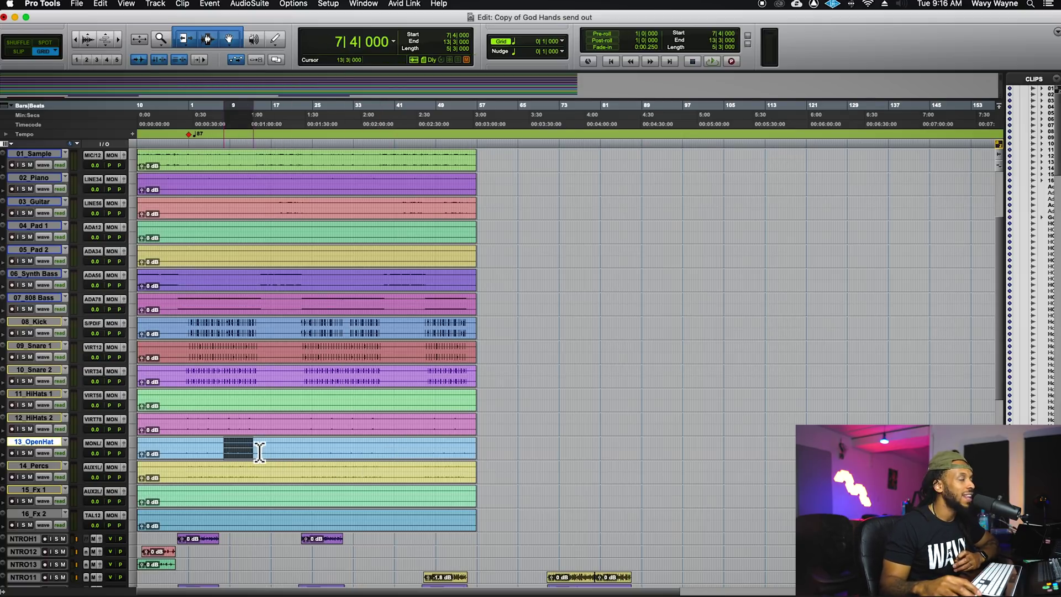
{"action": "left_click", "coordinate": [258, 451]}
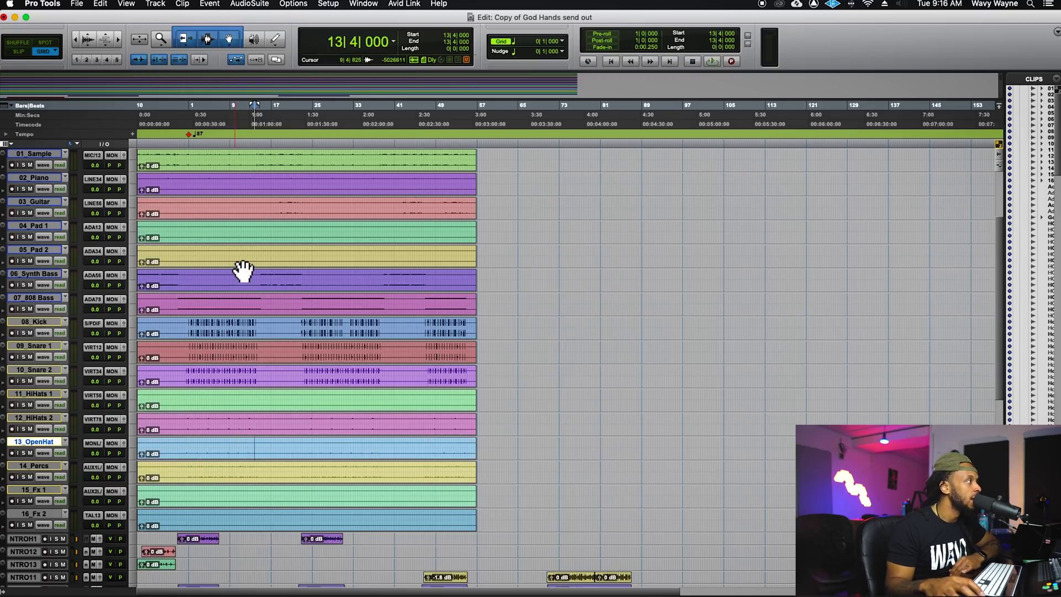
{"action": "left_click", "coordinate": [267, 274]}
{"action": "left_click", "coordinate": [273, 260]}
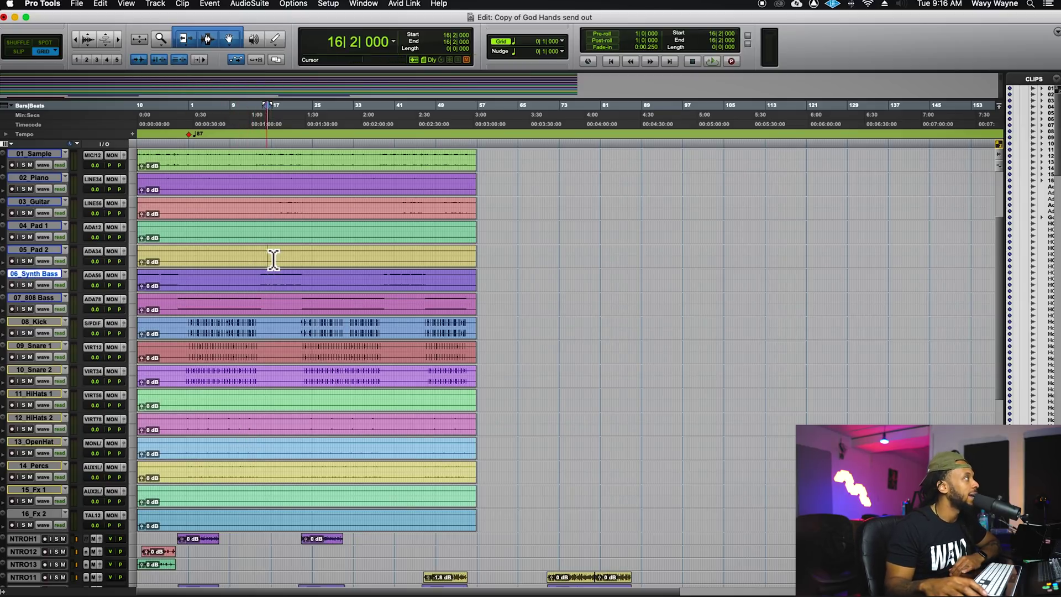
Temporarily enlarge the waveform display to examine where the stems play compared with the two-track beat, and restore the waveform size.
{"action": "left_click", "coordinate": [87, 41]}
{"action": "left_click", "coordinate": [86, 38]}
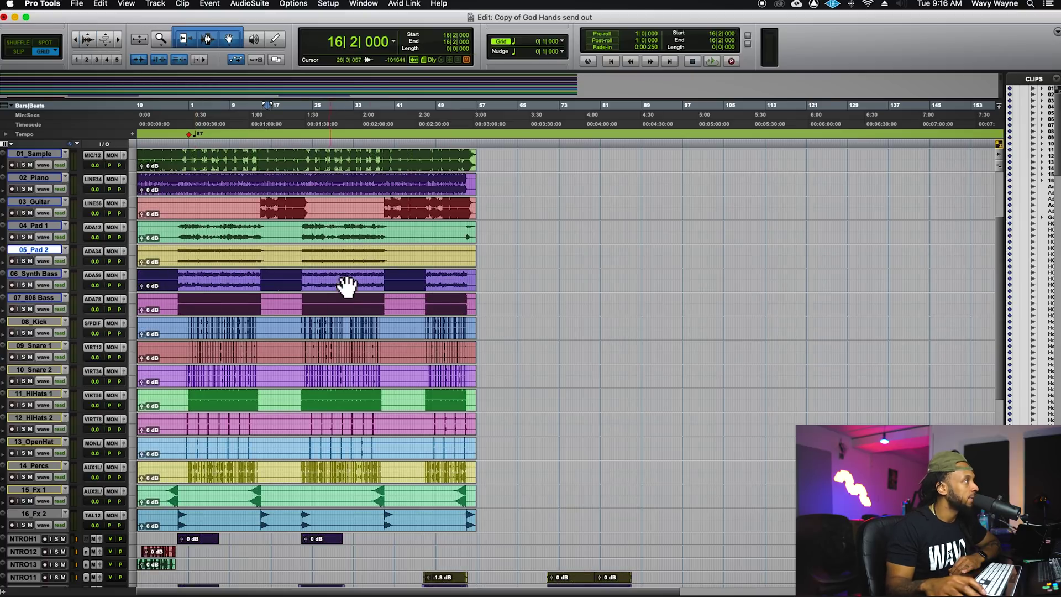
{"action": "left_click", "coordinate": [91, 48]}
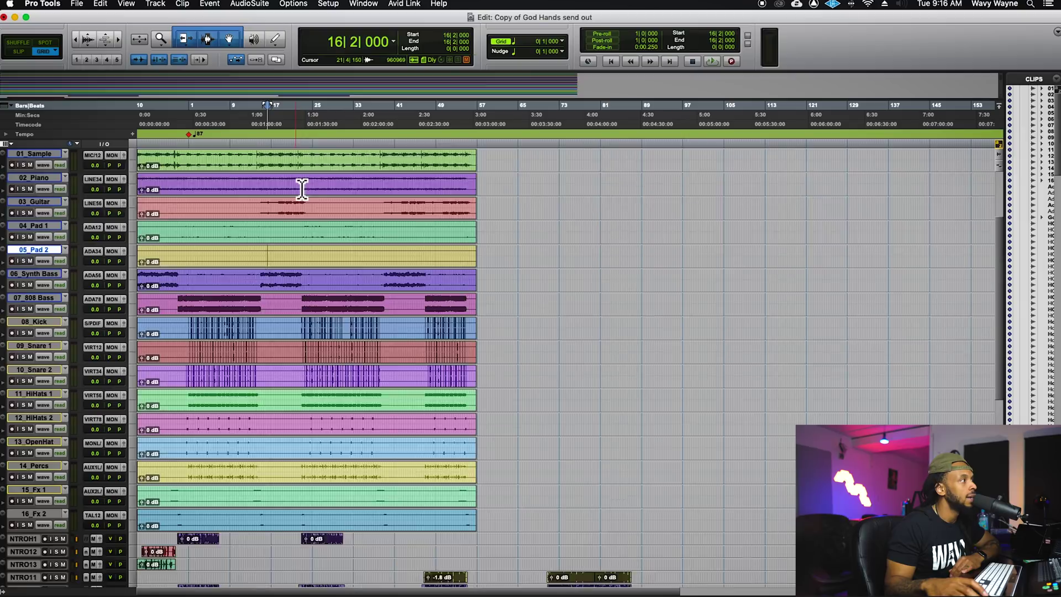
{"action": "scroll", "coordinate": [301, 183], "scroll_direction": "down", "scroll_amount": 1}
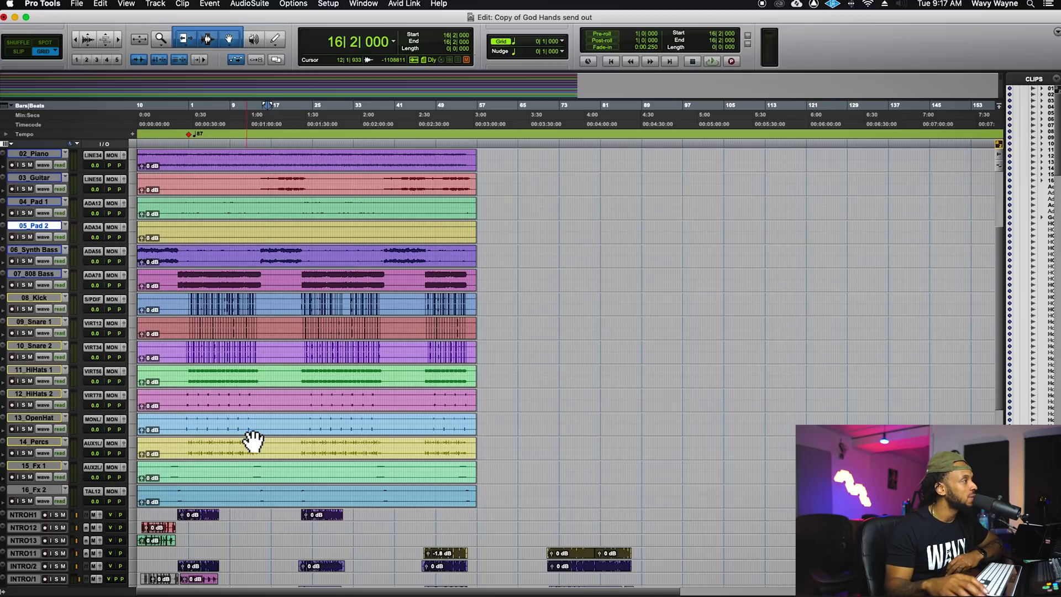
{"action": "scroll", "coordinate": [254, 440], "scroll_direction": "up", "scroll_amount": 5}
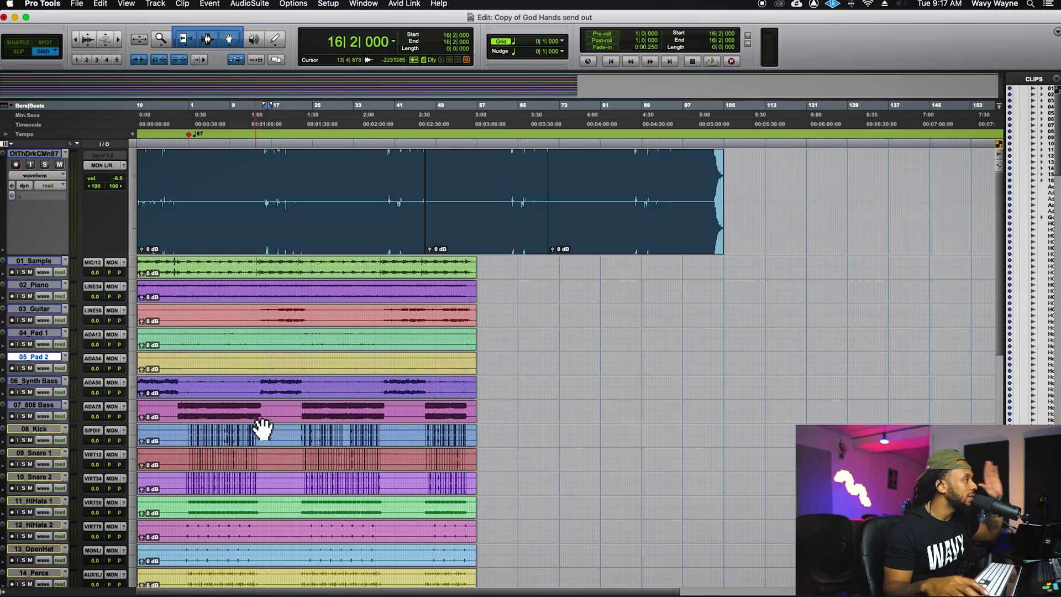
{"action": "left_click", "coordinate": [94, 43]}
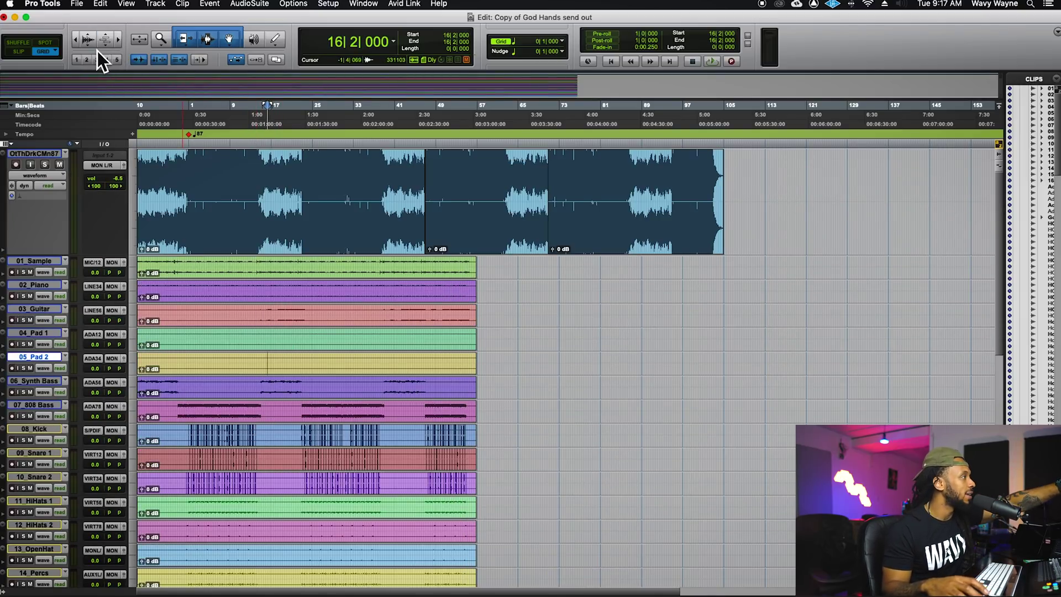
{"action": "scroll", "coordinate": [279, 285], "scroll_direction": "down", "scroll_amount": 4}
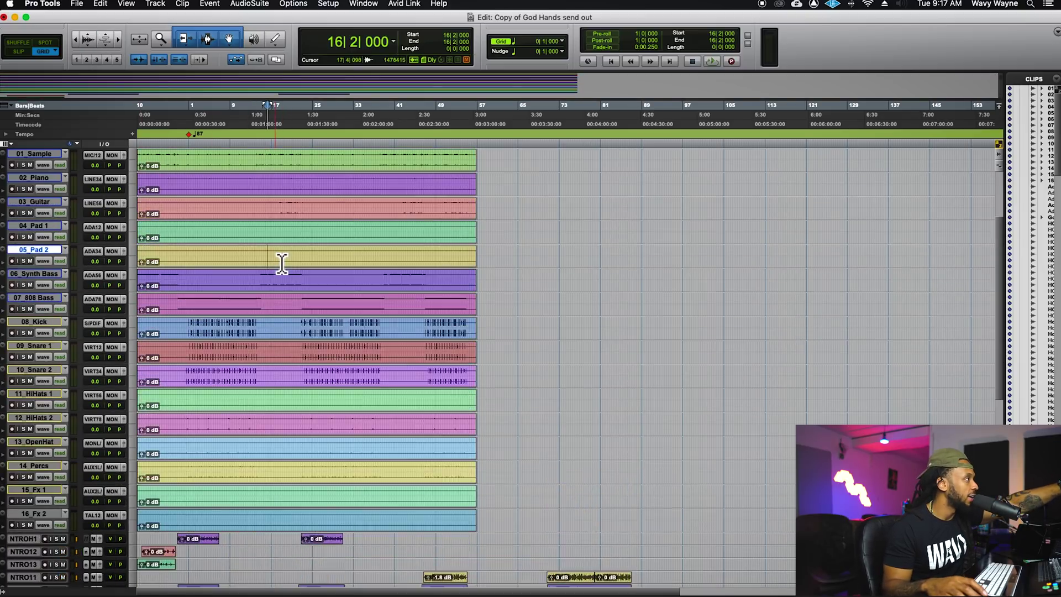
{"action": "scroll", "coordinate": [282, 264], "scroll_direction": "up", "scroll_amount": 5}
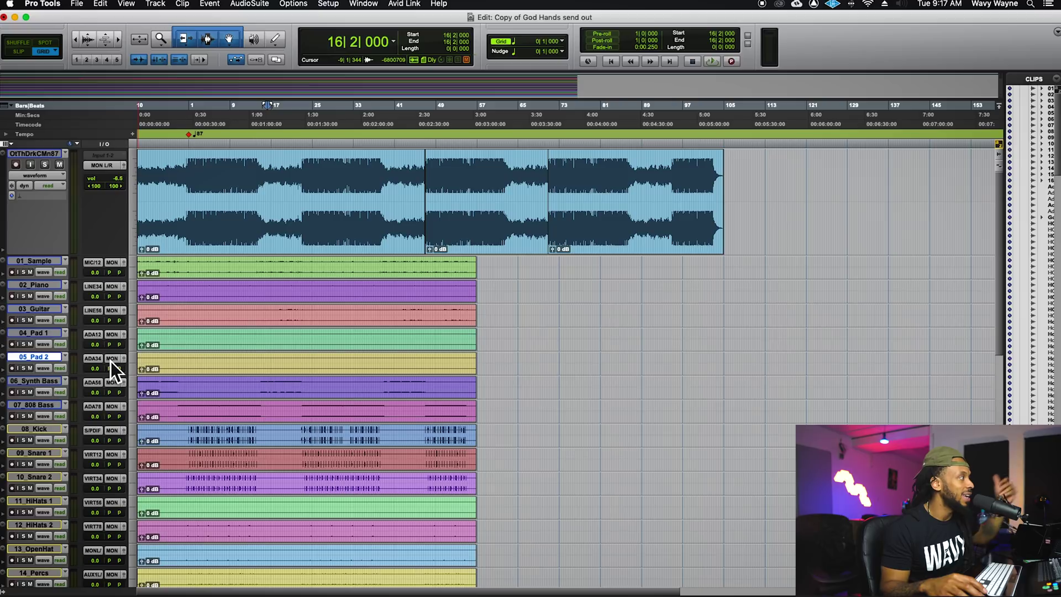
Increase the height of the 04_Pad 1 track so that its waveform is easier to read.
{"action": "left_click_drag", "start_coordinate": [111, 356], "coordinate": [122, 443]}
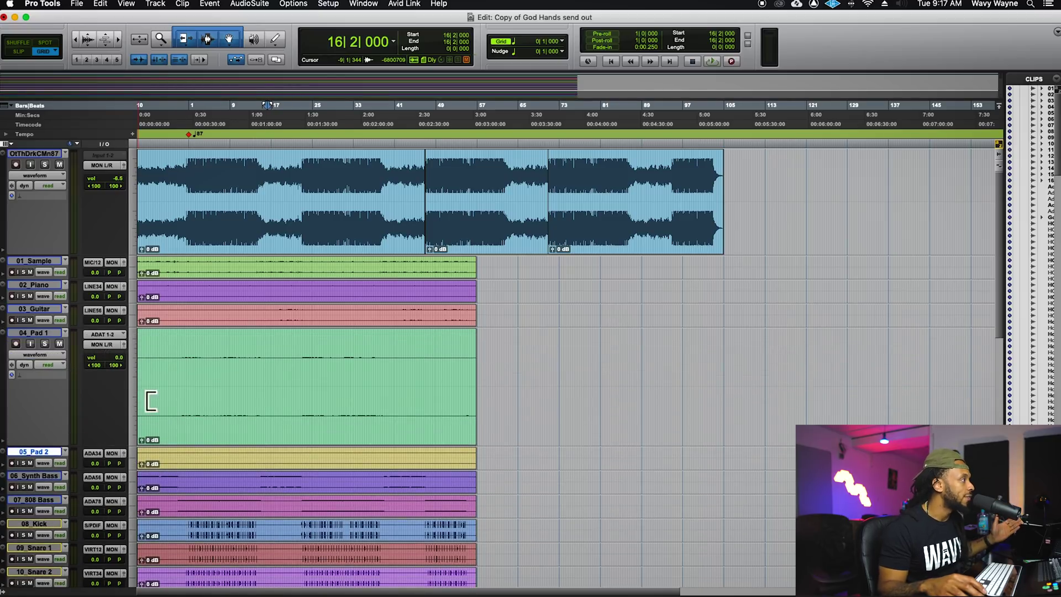
{"action": "left_click", "coordinate": [165, 345]}
{"action": "scroll", "coordinate": [164, 348], "scroll_direction": "down", "scroll_amount": 10}
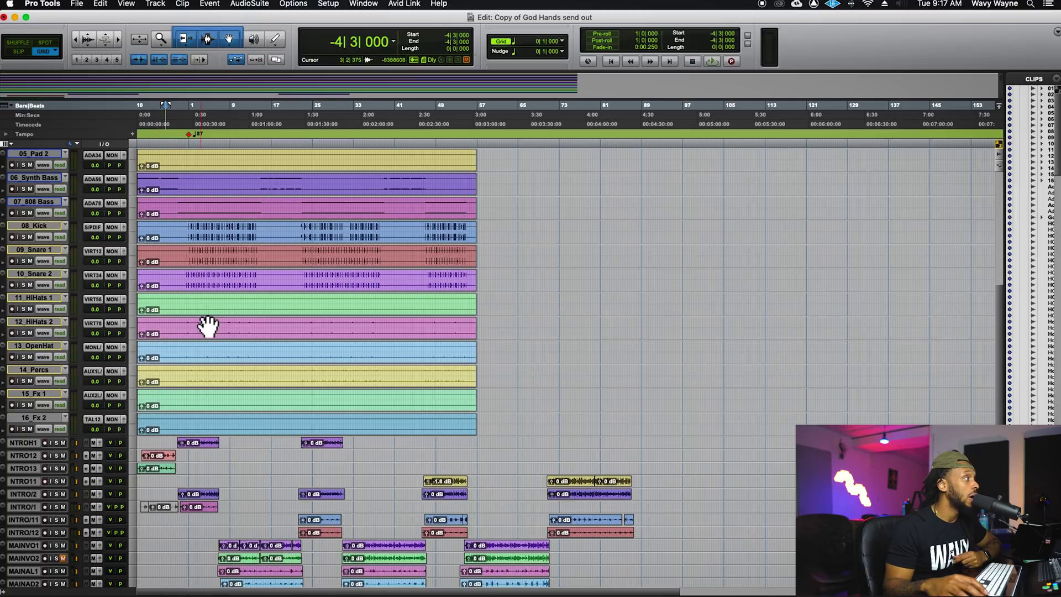
Increase the height of the 11_HiHats 1 track so that its waveform is easier to read.
{"action": "left_click_drag", "start_coordinate": [197, 305], "coordinate": [429, 322]}
{"action": "left_click", "coordinate": [437, 308]}
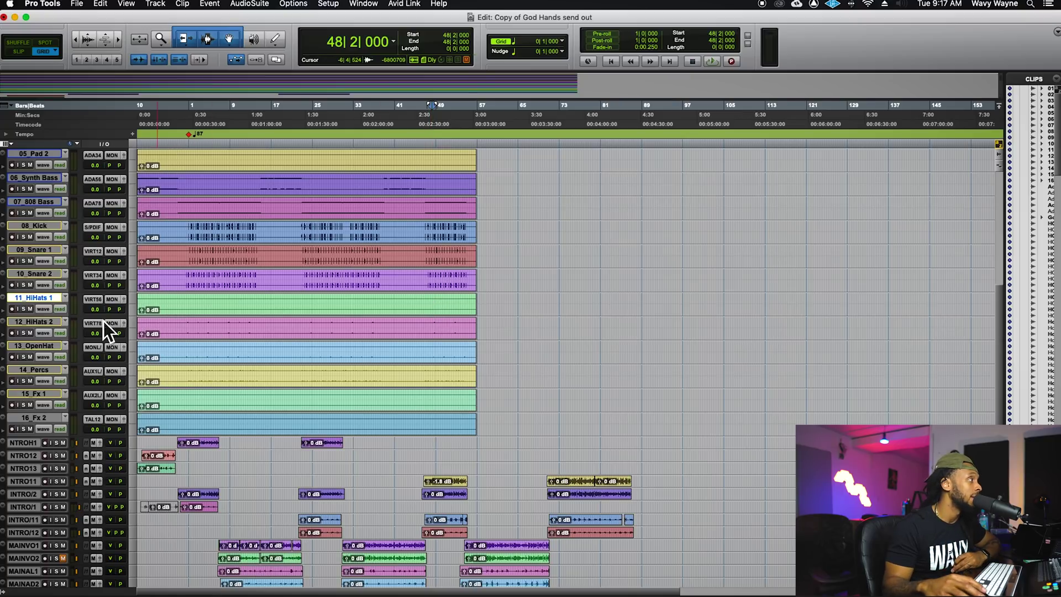
{"action": "left_click", "coordinate": [197, 319]}
{"action": "key", "text": "ctrl+Up"}
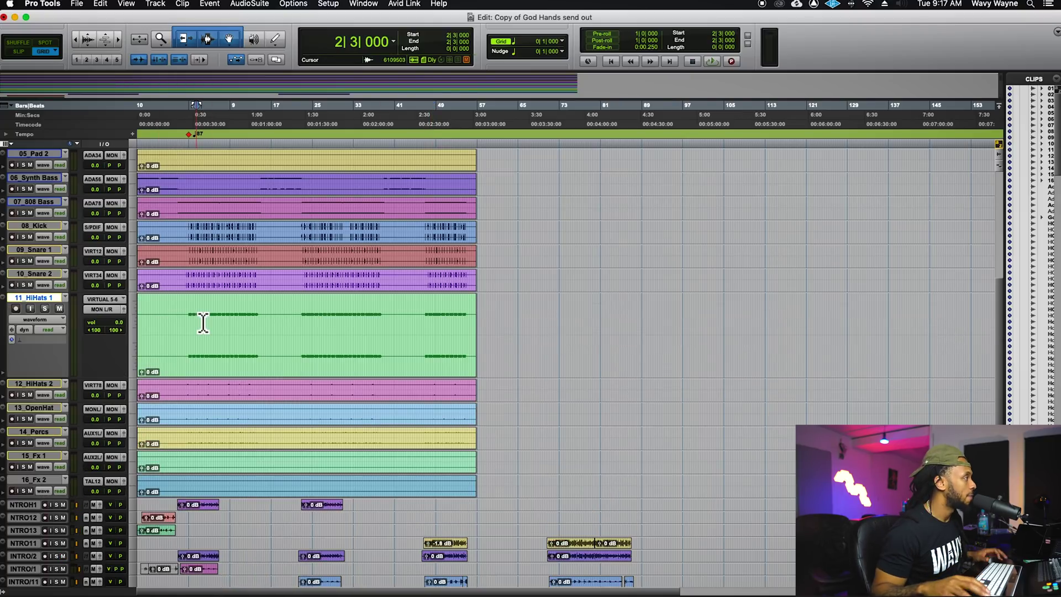
{"action": "left_click", "coordinate": [199, 326]}
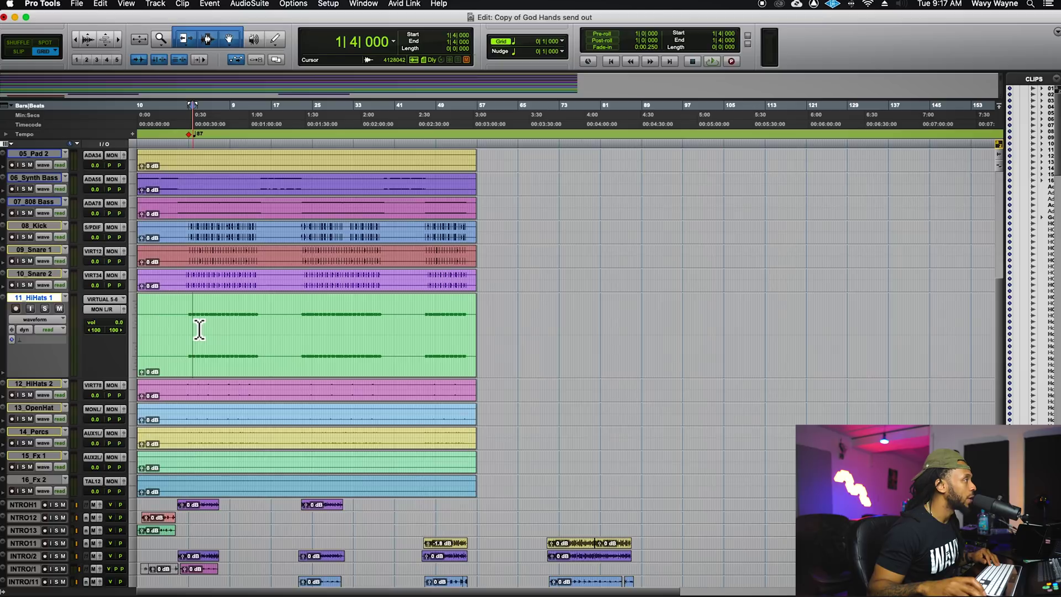
Reduce the height of all tracks so that the two-track beat, the stems and the vocals fit together in the Edit window.
{"action": "key", "text": "ctrl+alt+Down"}
{"action": "key", "text": "ctrl+alt+Down"}
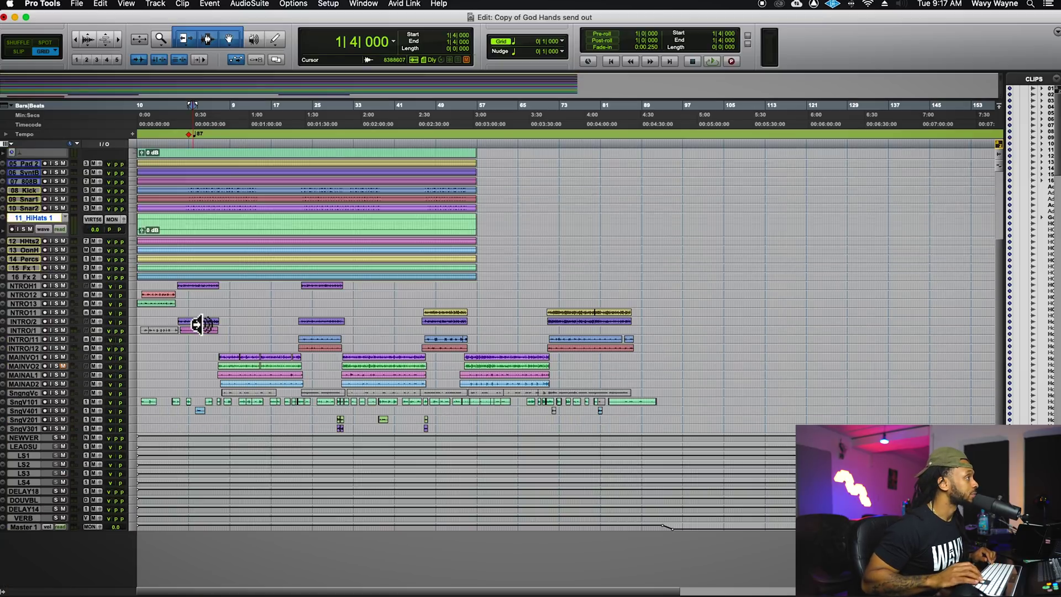
{"action": "key", "text": "ctrl+alt+Up"}
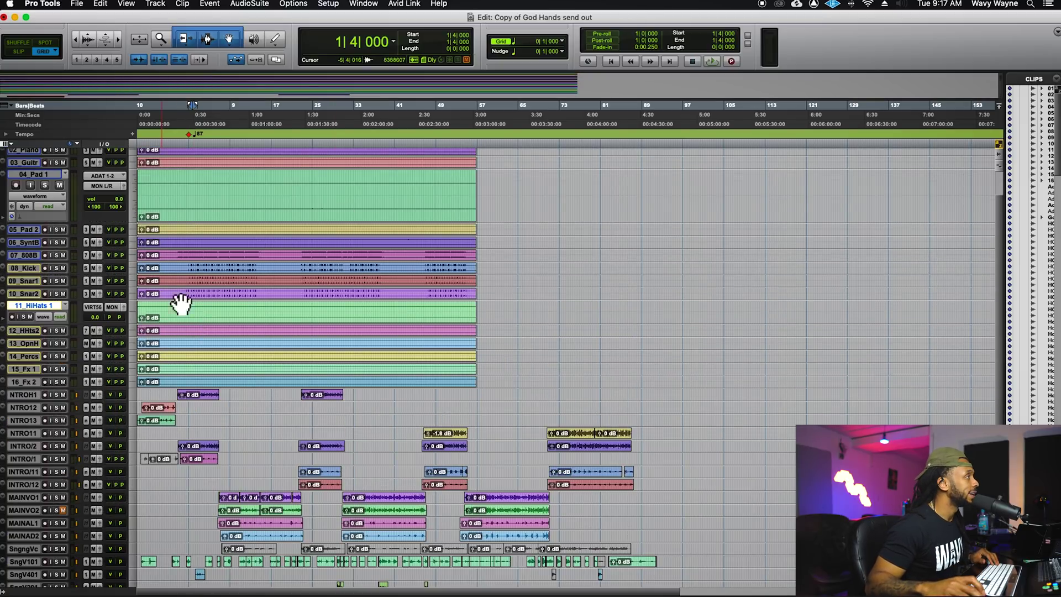
{"action": "scroll", "coordinate": [139, 306], "scroll_direction": "up", "scroll_amount": 3}
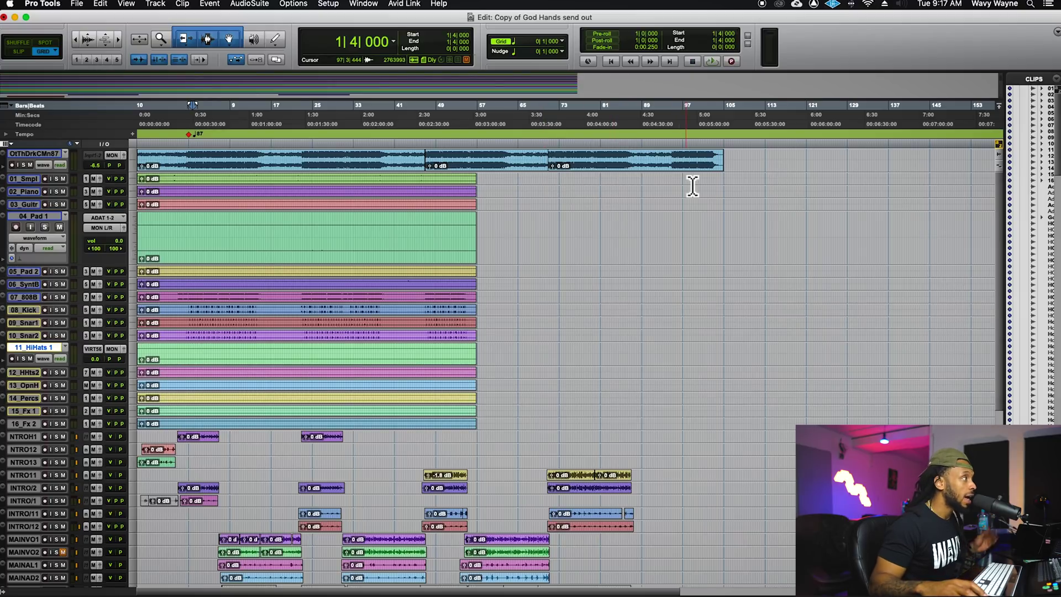
Increase the height of the original two-track beat's track and examine the sections it is cut into.
{"action": "left_click_drag", "start_coordinate": [74, 176], "coordinate": [75, 231]}
{"action": "left_click", "coordinate": [365, 228]}
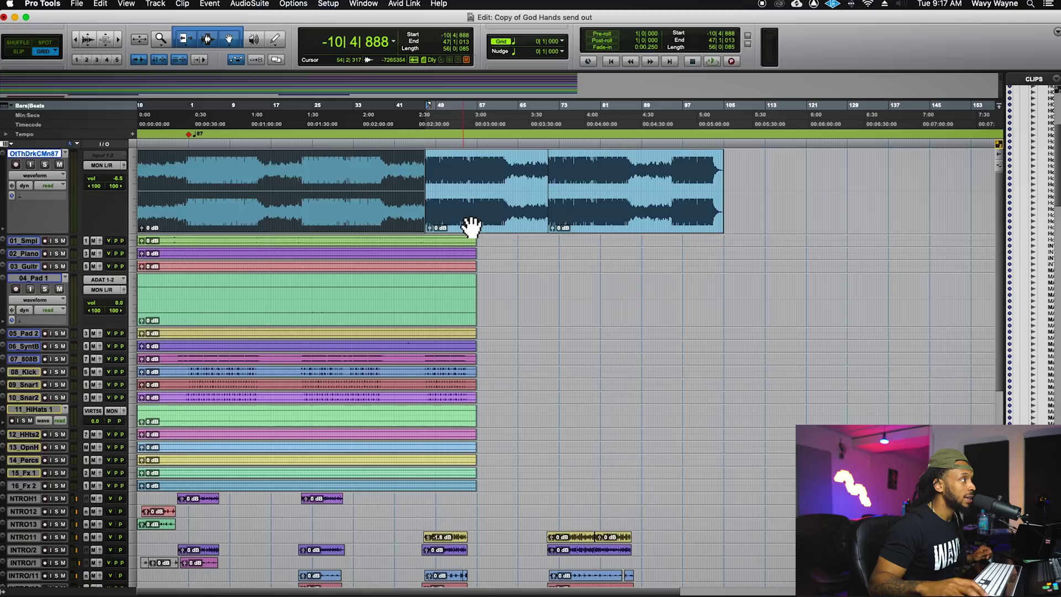
{"action": "left_click", "coordinate": [473, 227]}
{"action": "left_click", "coordinate": [681, 227]}
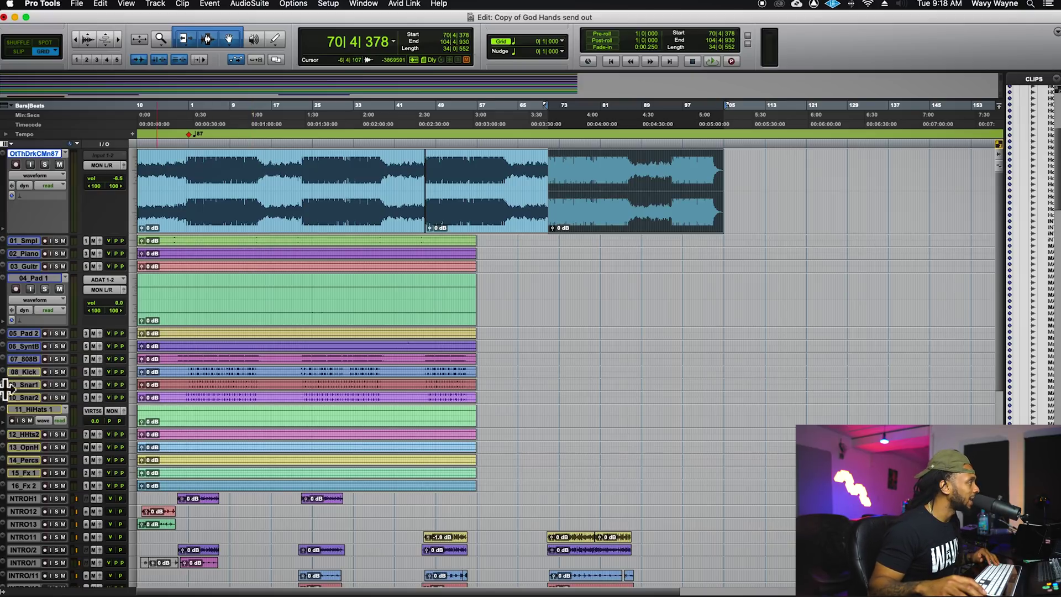
Move the 08_Kick track directly below the two-track beat and adjust the heights of the 08_Kick and 04_Pad 1 tracks.
{"action": "left_click_drag", "start_coordinate": [22, 377], "coordinate": [38, 243]}
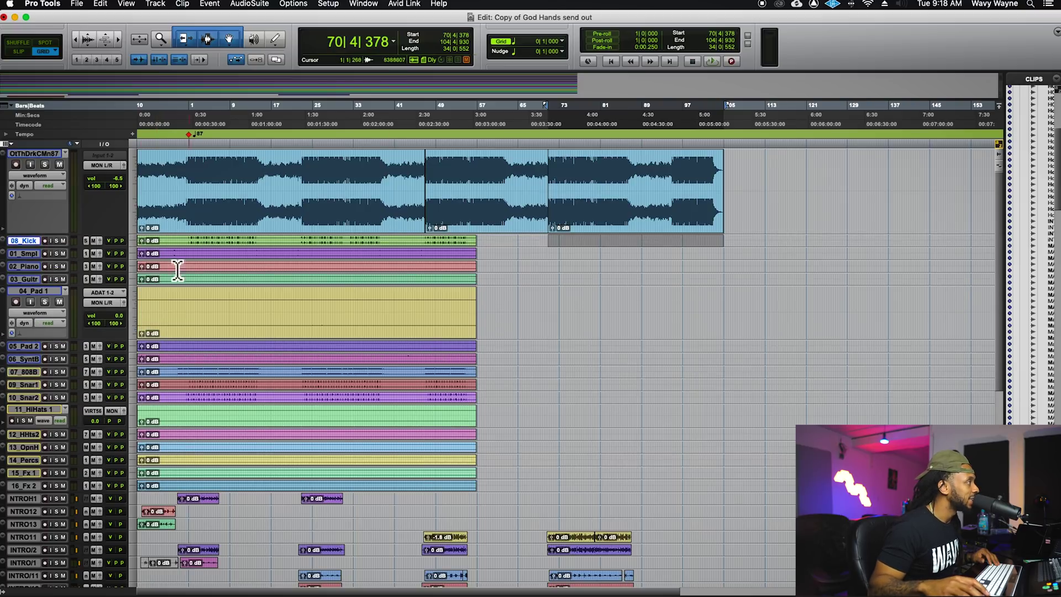
{"action": "left_click_drag", "start_coordinate": [117, 247], "coordinate": [123, 284]}
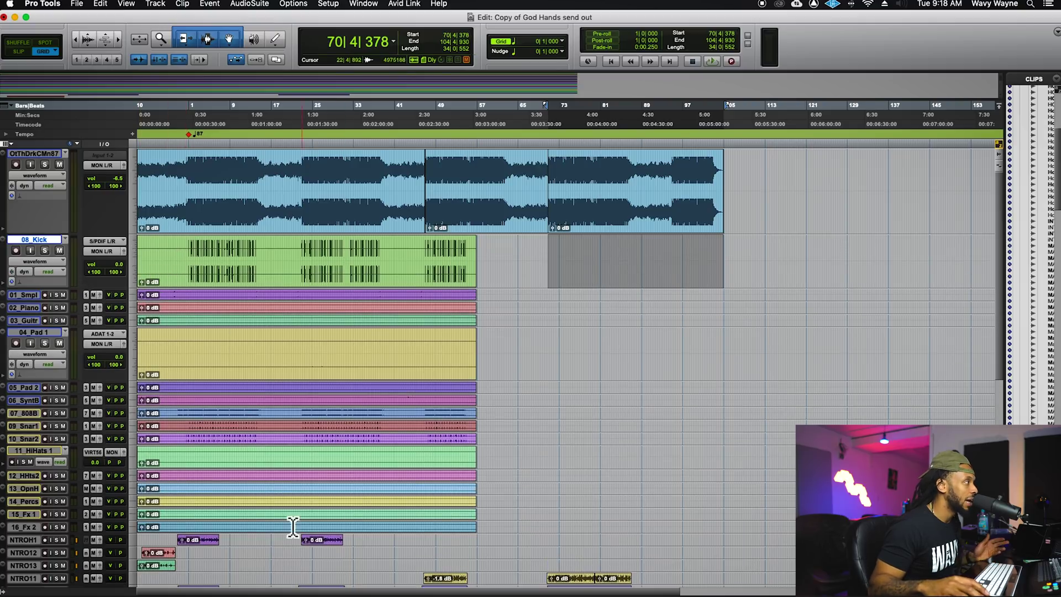
{"action": "left_click", "coordinate": [205, 351]}
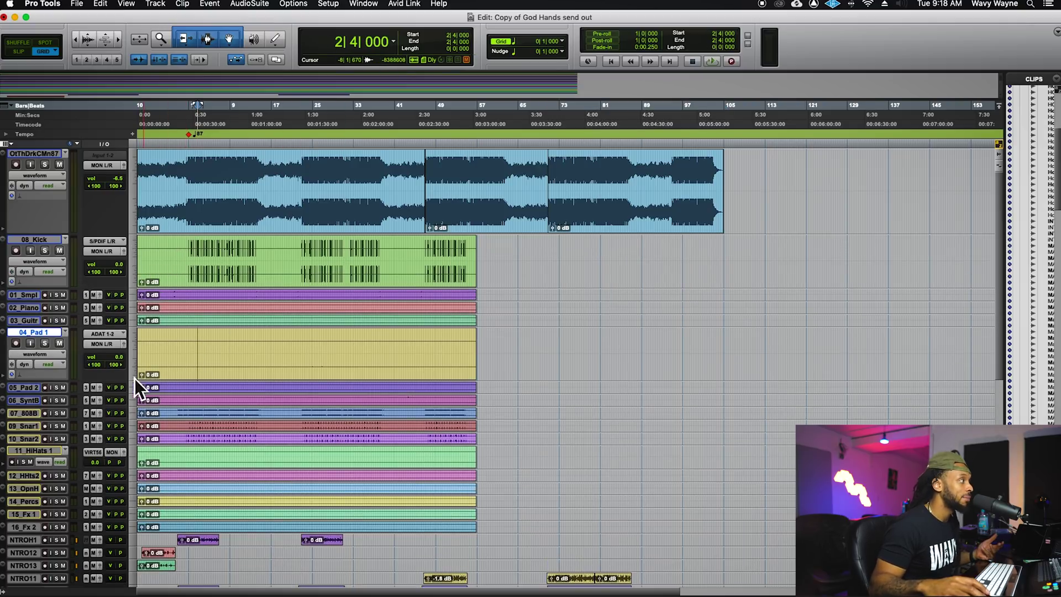
{"action": "mouse_move", "coordinate": [111, 380]}
{"action": "left_mouse_down"}
{"action": "mouse_move", "coordinate": [108, 409]}
{"action": "mouse_move", "coordinate": [118, 372]}
{"action": "left_mouse_up"}
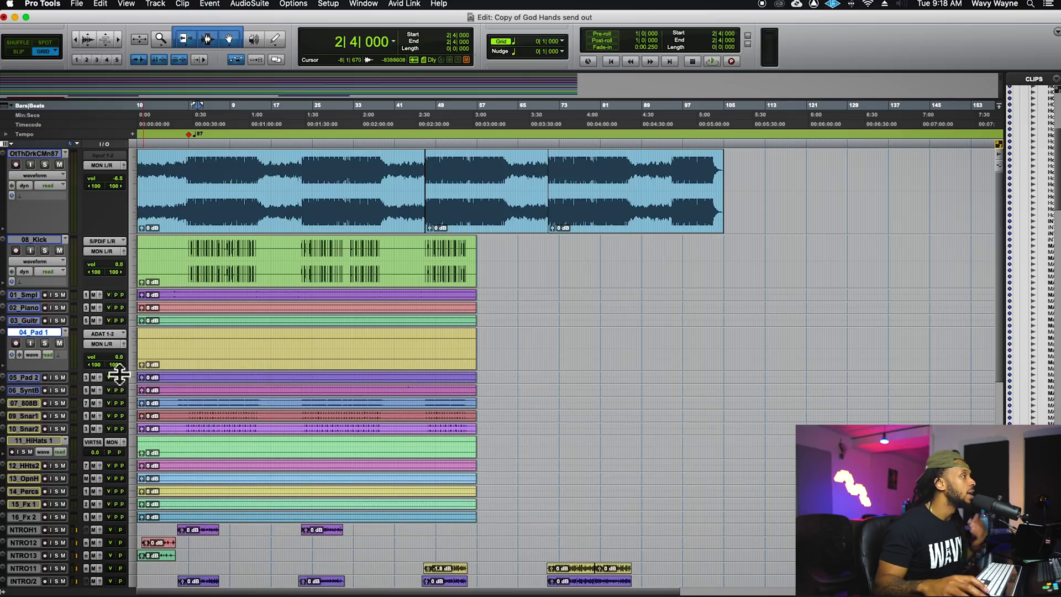
{"action": "left_click", "coordinate": [57, 242]}
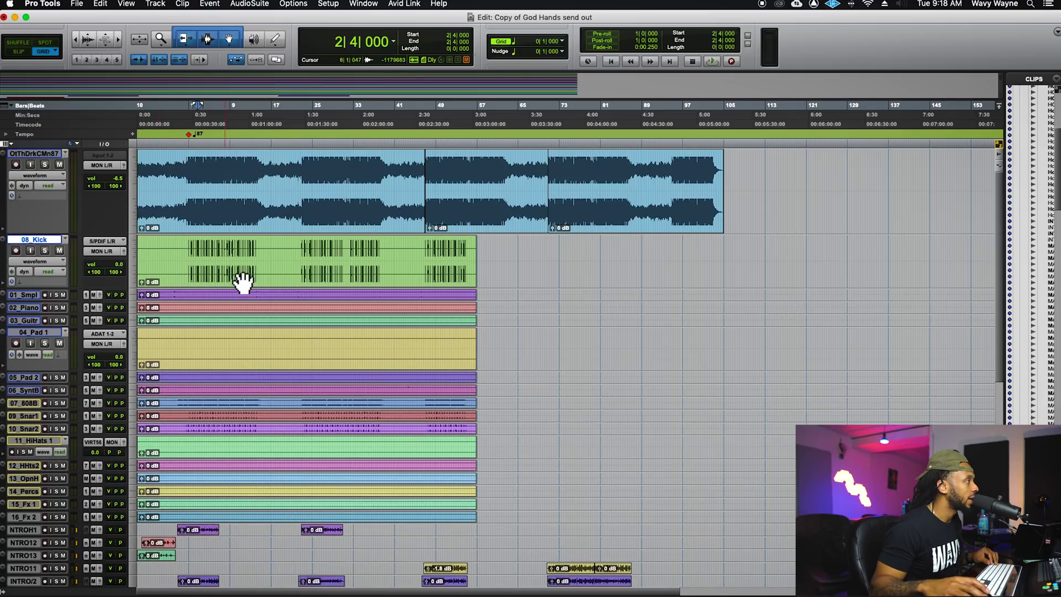
{"action": "left_click", "coordinate": [246, 285]}
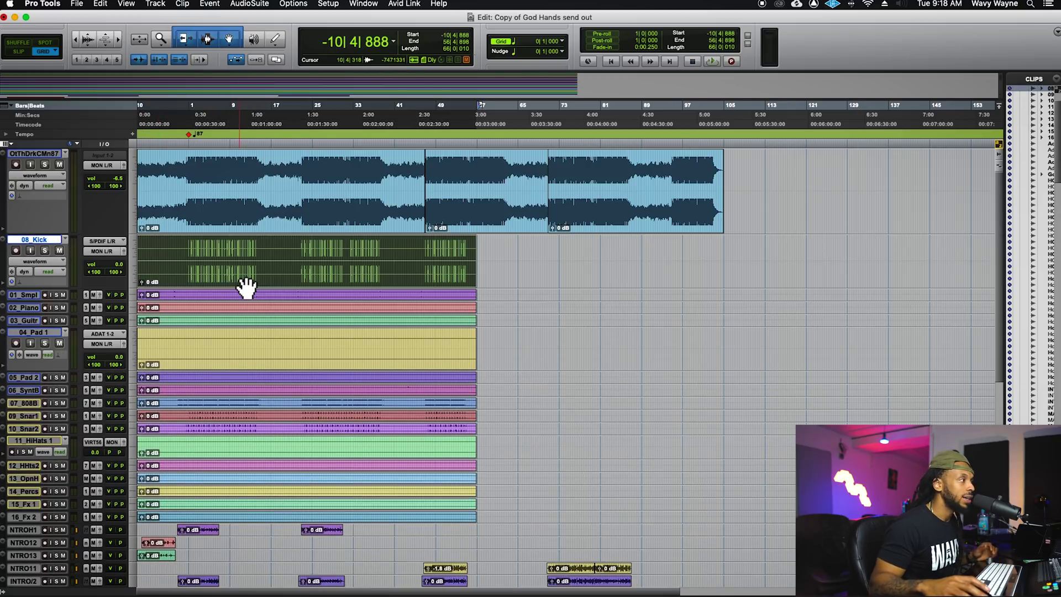
{"action": "left_click", "coordinate": [441, 521], "text": "shift"}
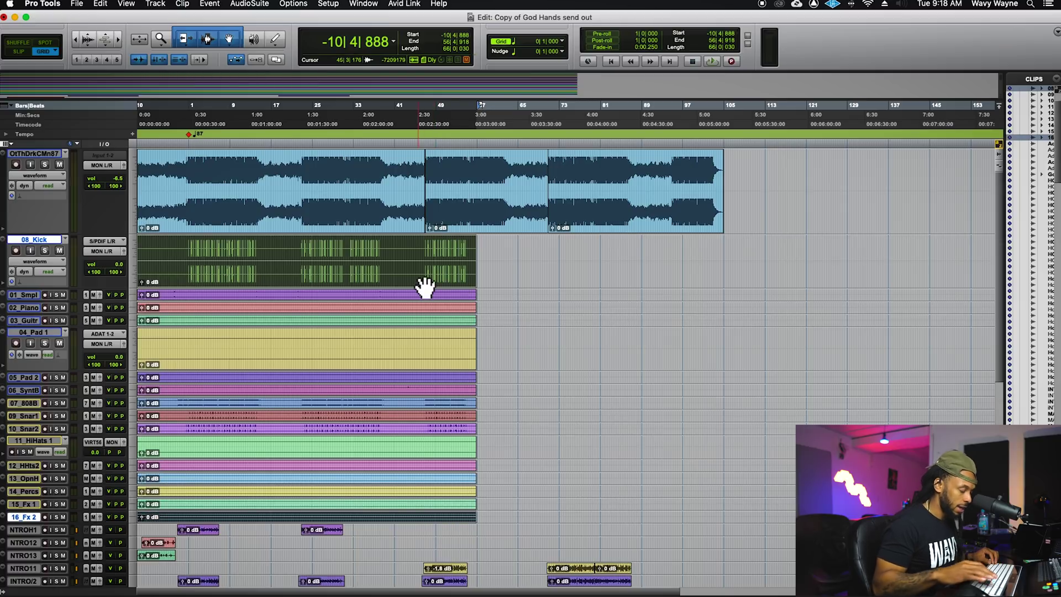
{"action": "left_click", "coordinate": [391, 253]}
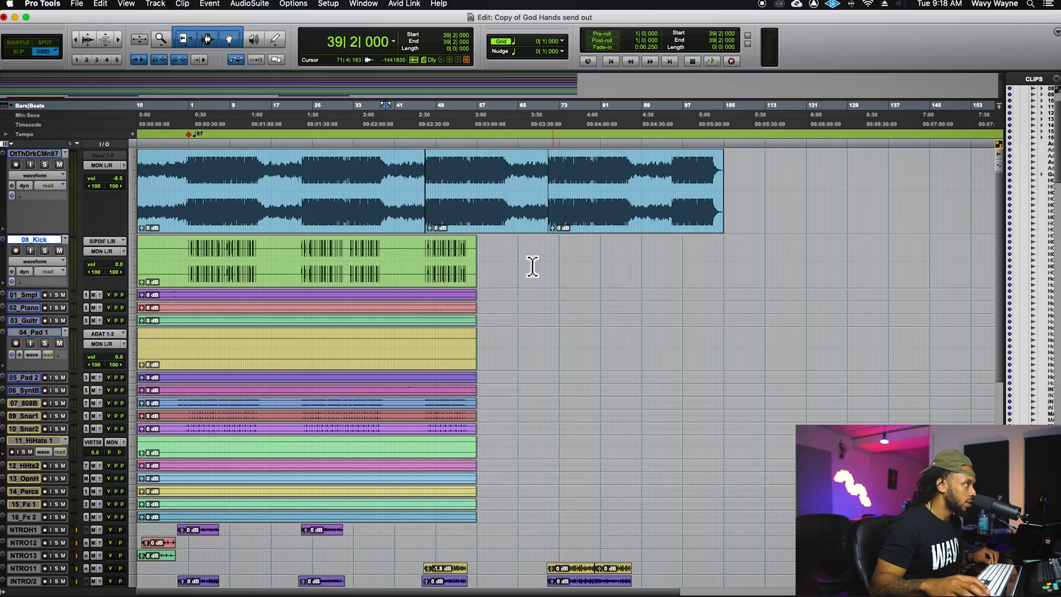
Select the stem clips on all tracks from 08_Kick down to 16_Fx 2 and combine them into one clip group.
{"action": "left_click", "coordinate": [452, 278]}
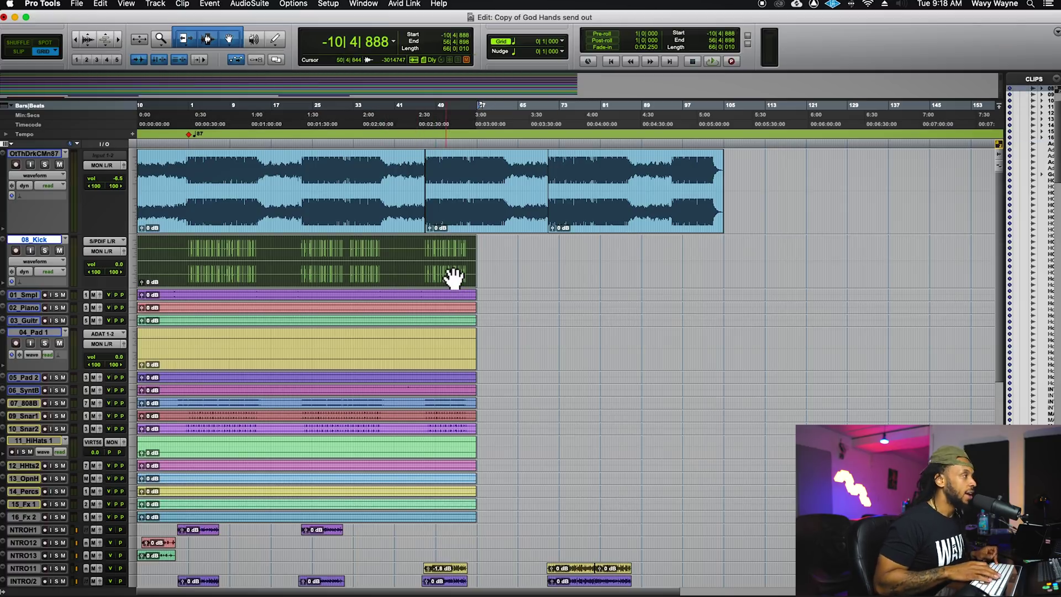
{"action": "key", "text": "shift+semicolon"}
{"action": "key", "text": "shift+semicolon"}
{"action": "key", "text": "shift+semicolon"}
{"action": "key", "text": "shift+semicolon"}
{"action": "key", "text": "shift+semicolon"}
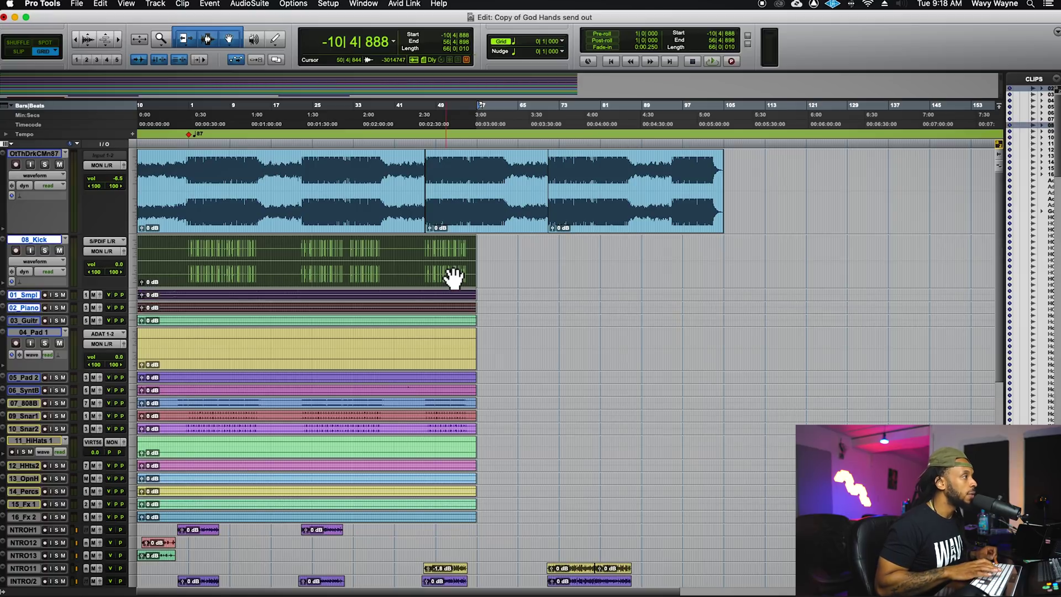
{"action": "key", "text": "shift+semicolon"}
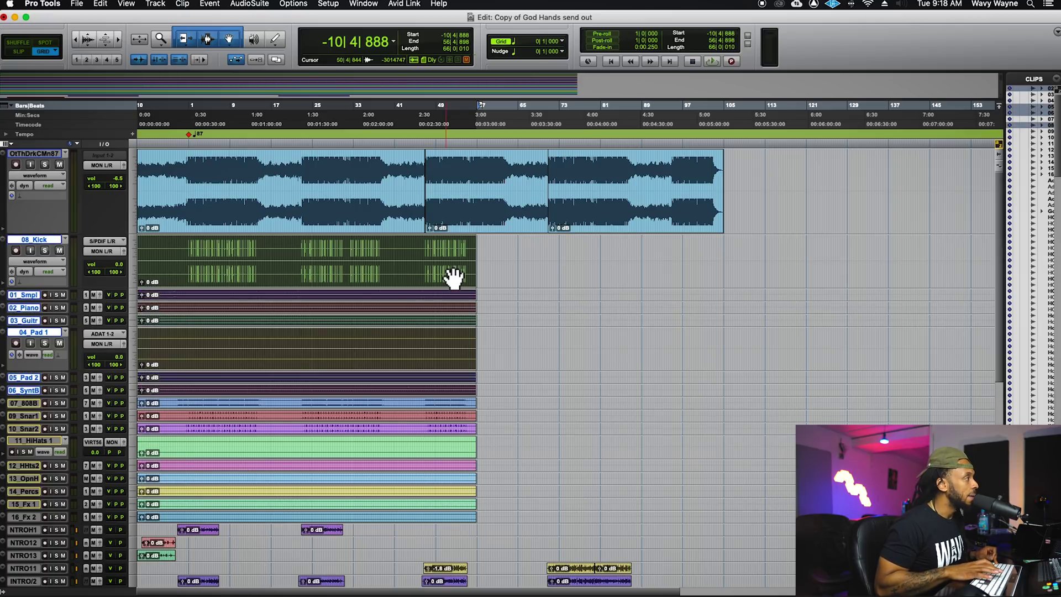
{"action": "key", "text": "shift+semicolon"}
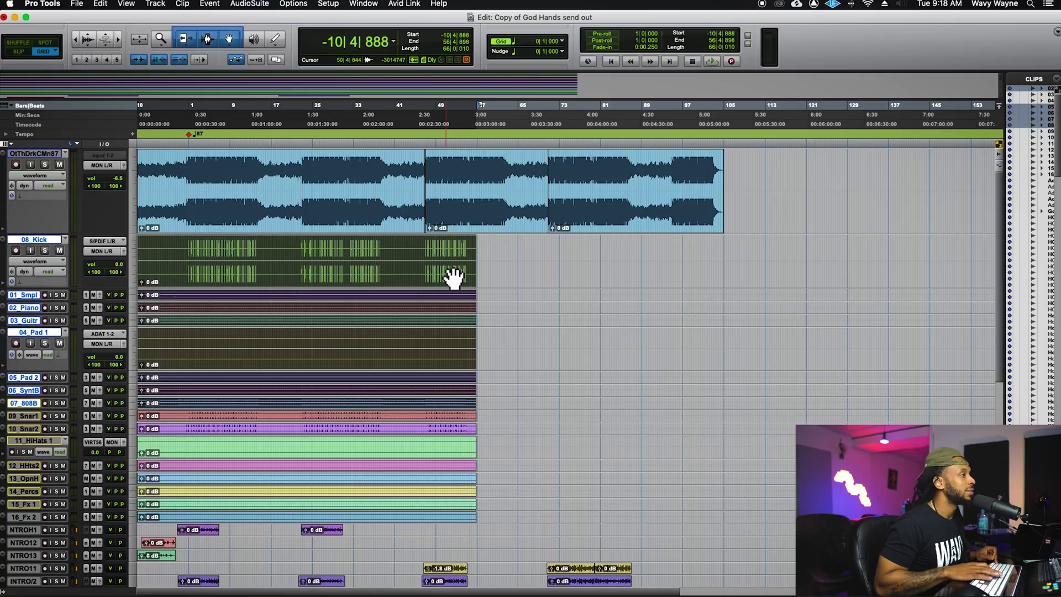
{"action": "key", "text": "shift+semicolon"}
{"action": "key", "text": "shift+semicolon"}
{"action": "key", "text": "shift+semicolon"}
{"action": "key", "text": "shift+semicolon"}
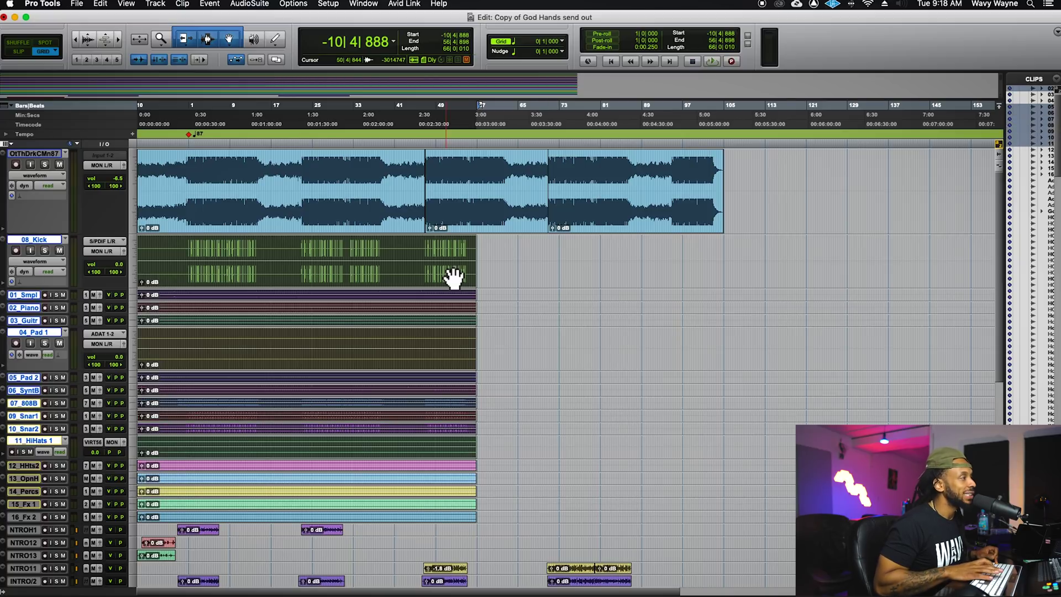
{"action": "key", "text": "shift+semicolon"}
{"action": "key", "text": "shift+semicolon"}
{"action": "key", "text": "shift+semicolon"}
{"action": "key", "text": "shift+semicolon"}
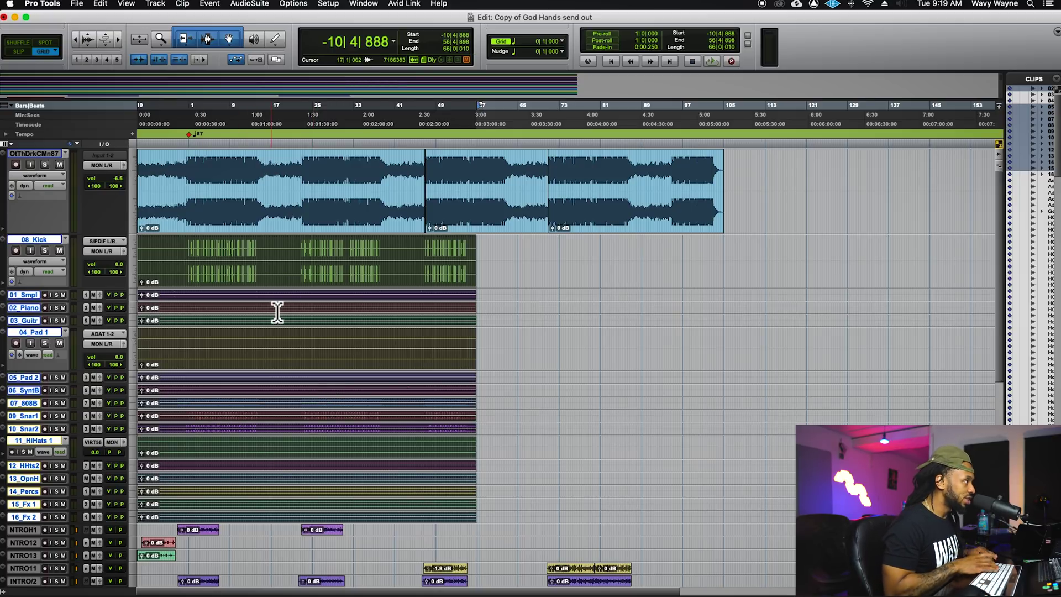
{"action": "key", "text": "super+alt+g"}
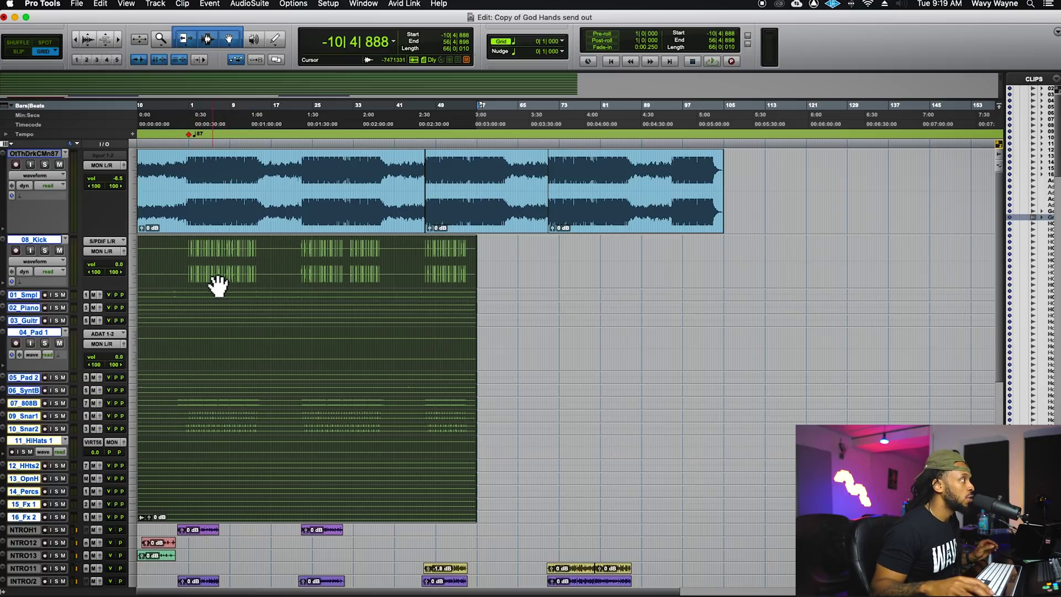
Compare where the first kick falls in the 08_Kick stem and in the original two-track beat near bar 1.
{"action": "left_click", "coordinate": [194, 256]}
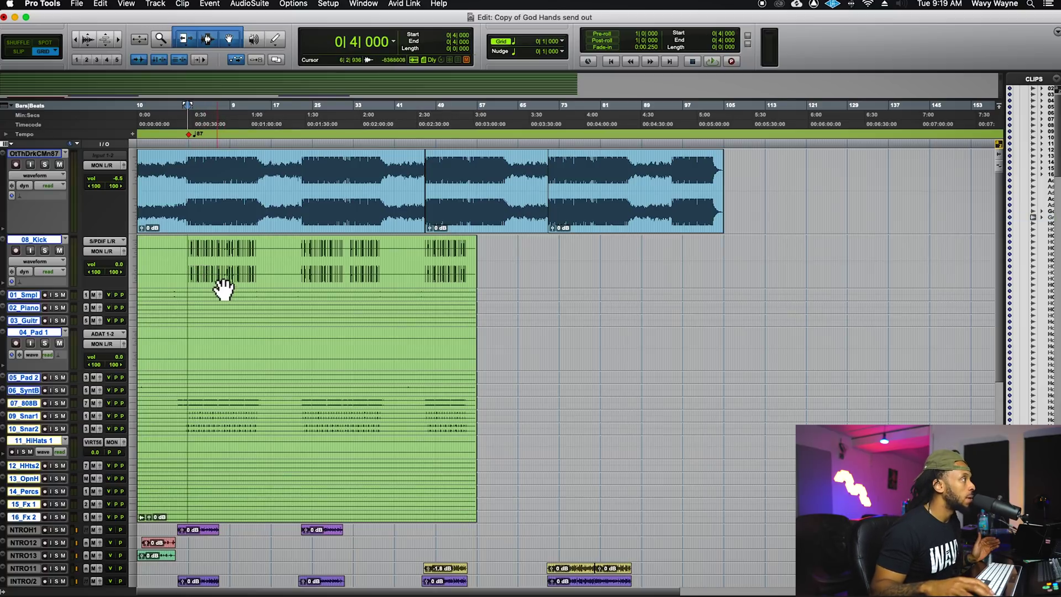
{"action": "left_click", "coordinate": [194, 176]}
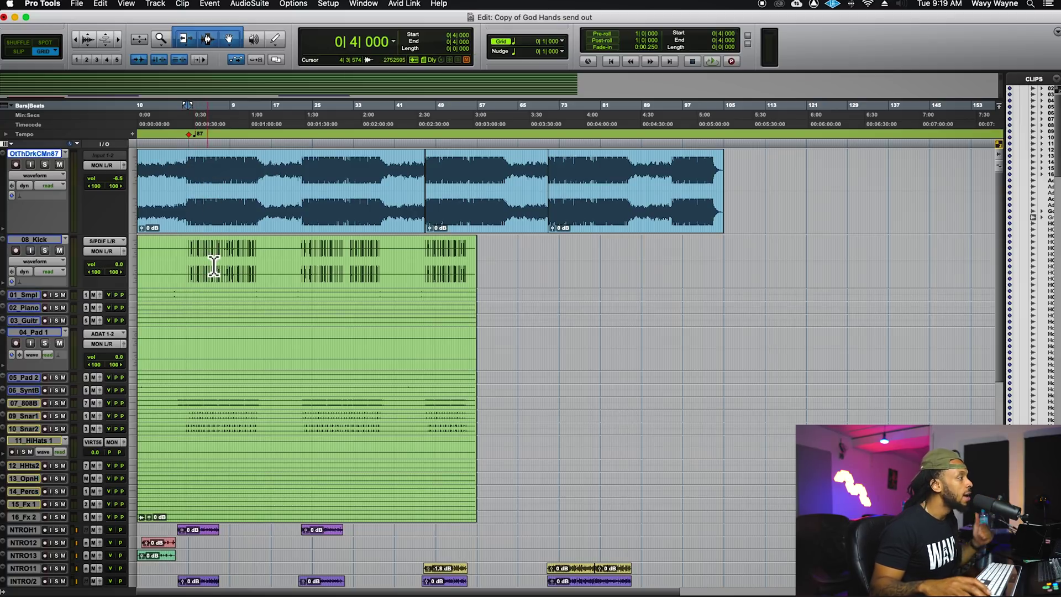
{"action": "scroll", "coordinate": [319, 565], "scroll_direction": "down", "scroll_amount": 3}
{"action": "scroll", "coordinate": [315, 557], "scroll_direction": "up", "scroll_amount": 3}
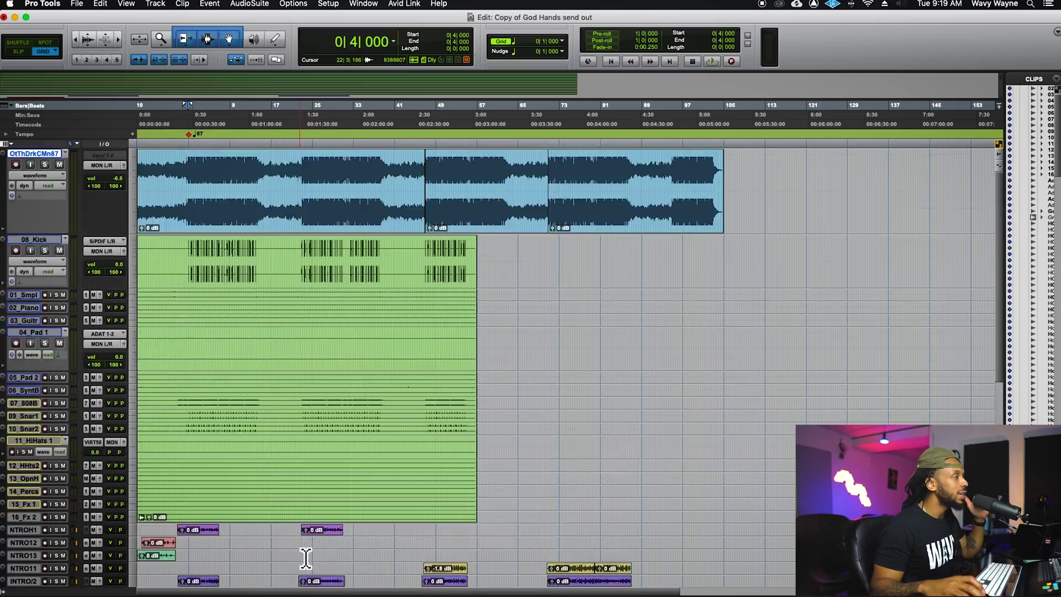
{"action": "scroll", "coordinate": [303, 550], "scroll_direction": "down", "scroll_amount": 5}
{"action": "scroll", "coordinate": [301, 555], "scroll_direction": "up", "scroll_amount": 5}
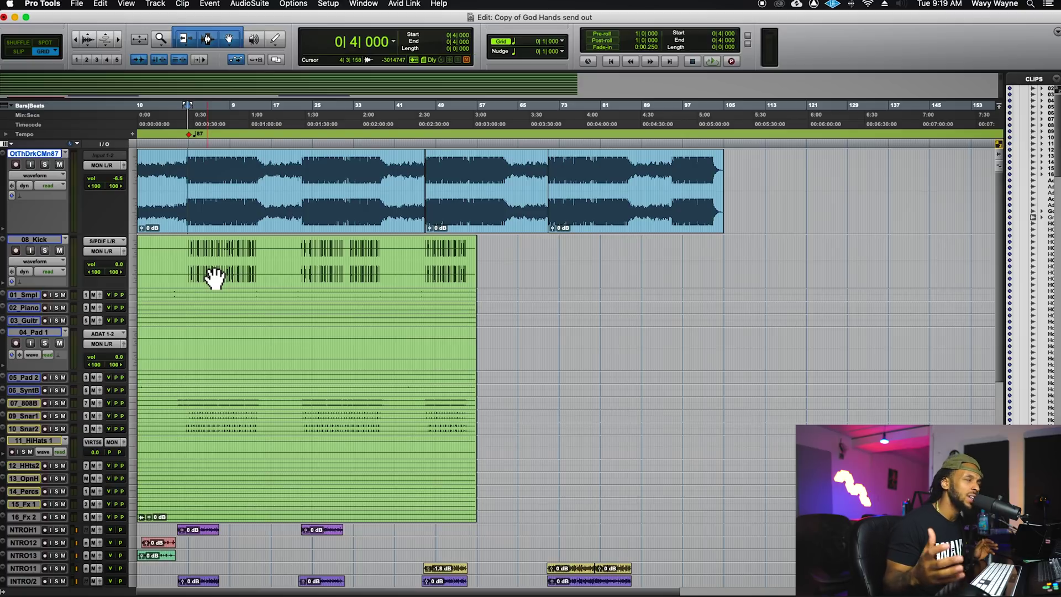
{"action": "left_click", "coordinate": [192, 255]}
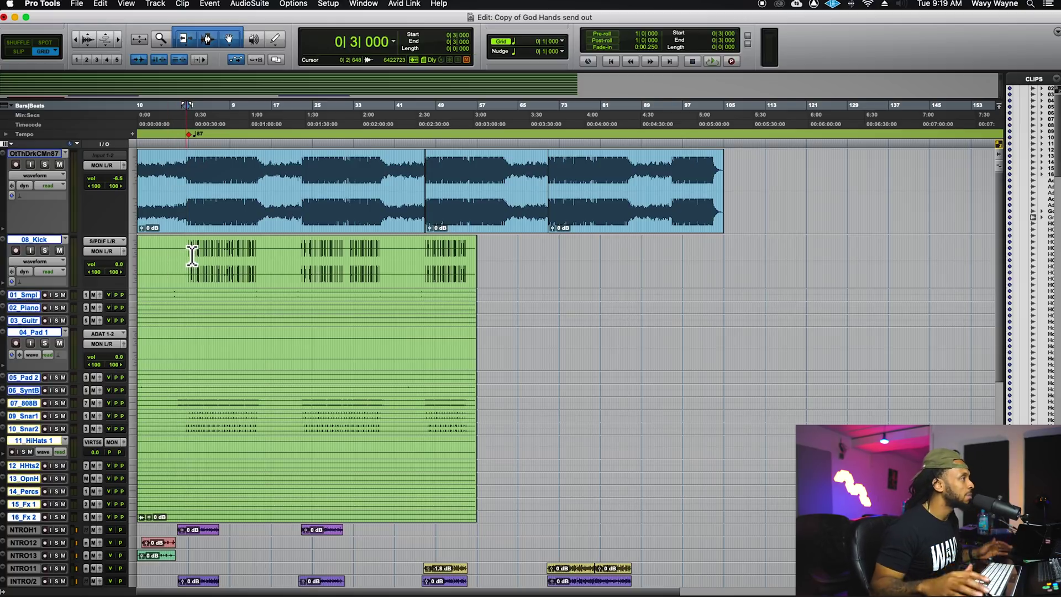
{"action": "left_click", "coordinate": [193, 253]}
{"action": "left_click", "coordinate": [194, 252]}
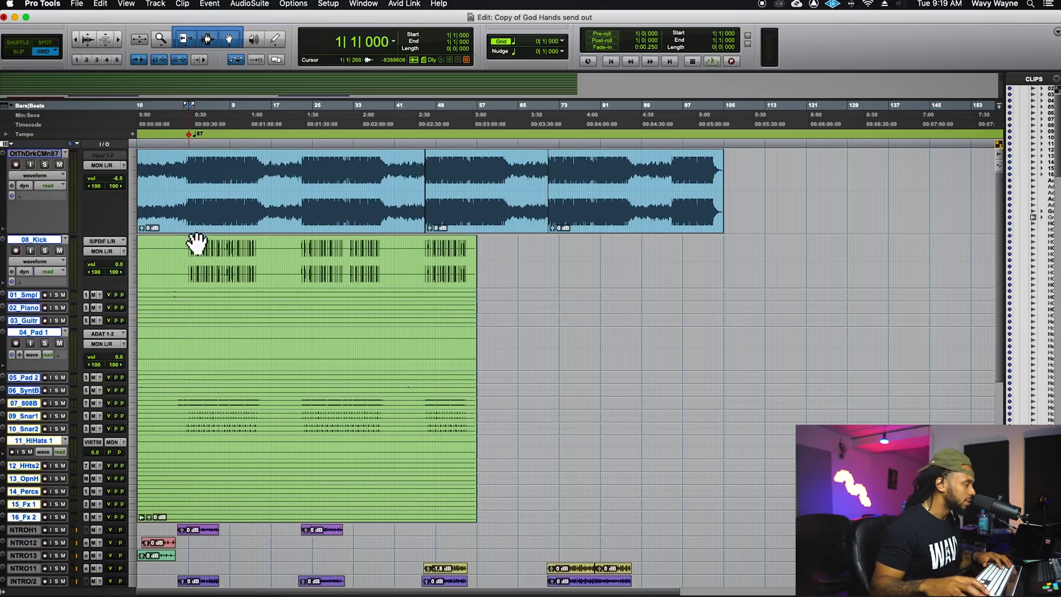
Examine up close the offset between the first 08_Kick hit and the matching kick in the two-track beat at bar 1.
{"action": "key", "text": "super+bracketright"}
{"action": "key", "text": "super+bracketright"}
{"action": "key", "text": "super+bracketright"}
{"action": "key", "text": "super+bracketright"}
{"action": "key", "text": "super+bracketright"}
{"action": "key", "text": "super+bracketright"}
{"action": "key", "text": "super+bracketright"}
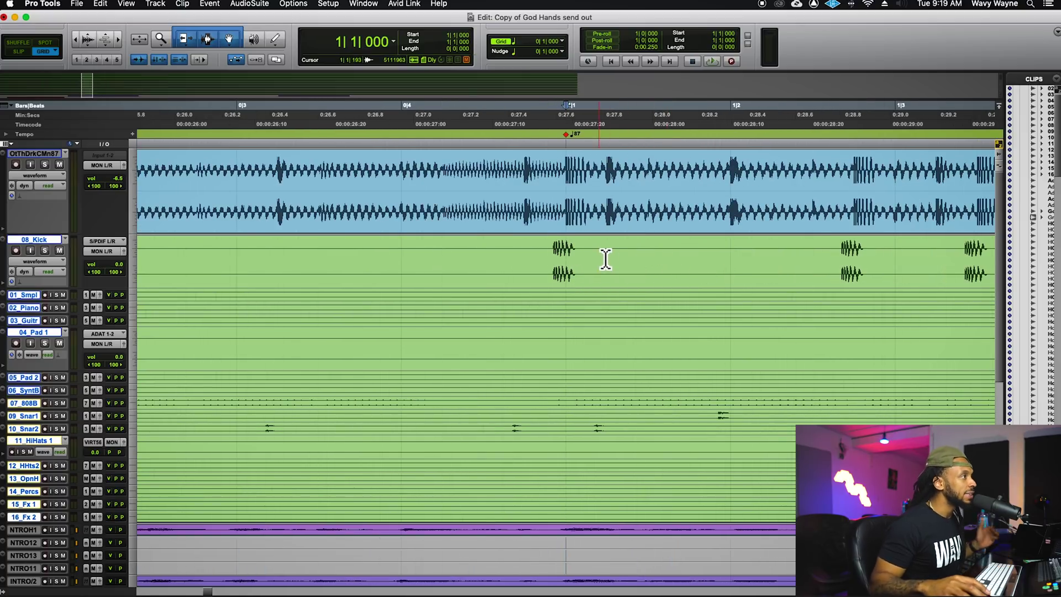
{"action": "left_click", "coordinate": [555, 264]}
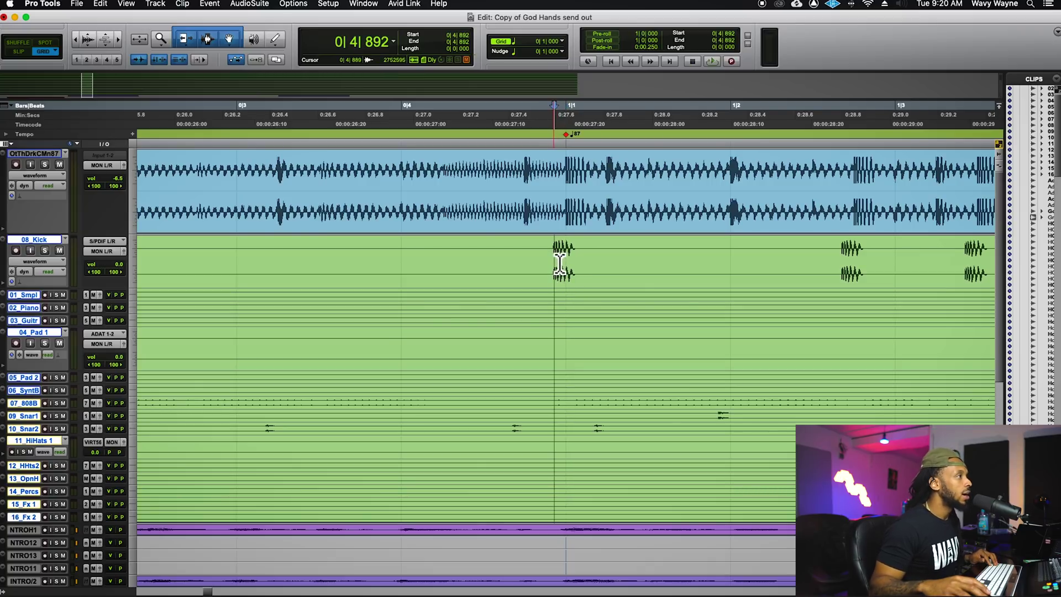
{"action": "left_click", "coordinate": [560, 268]}
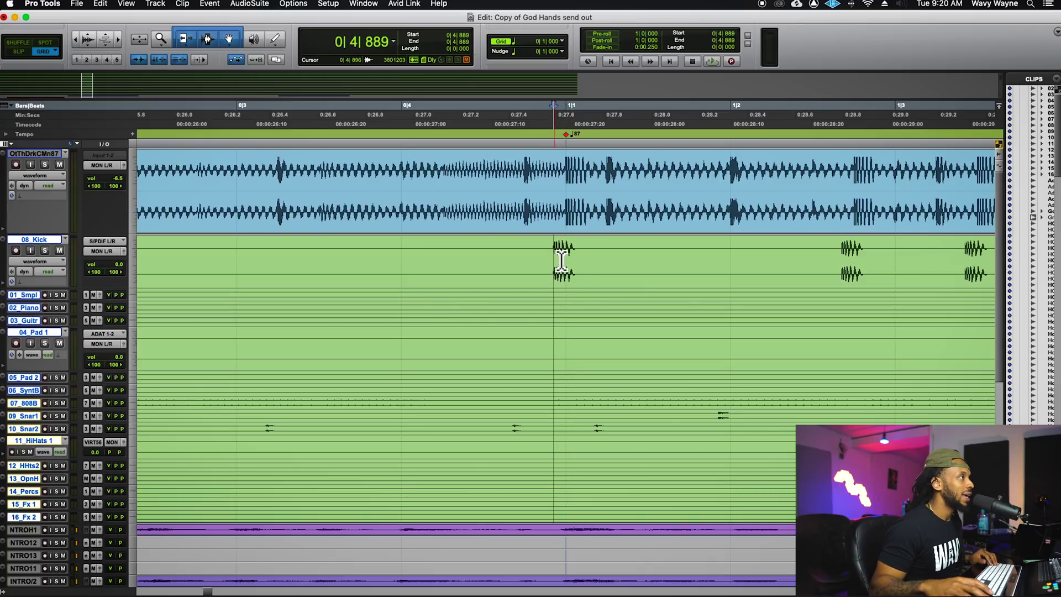
{"action": "left_click", "coordinate": [570, 175]}
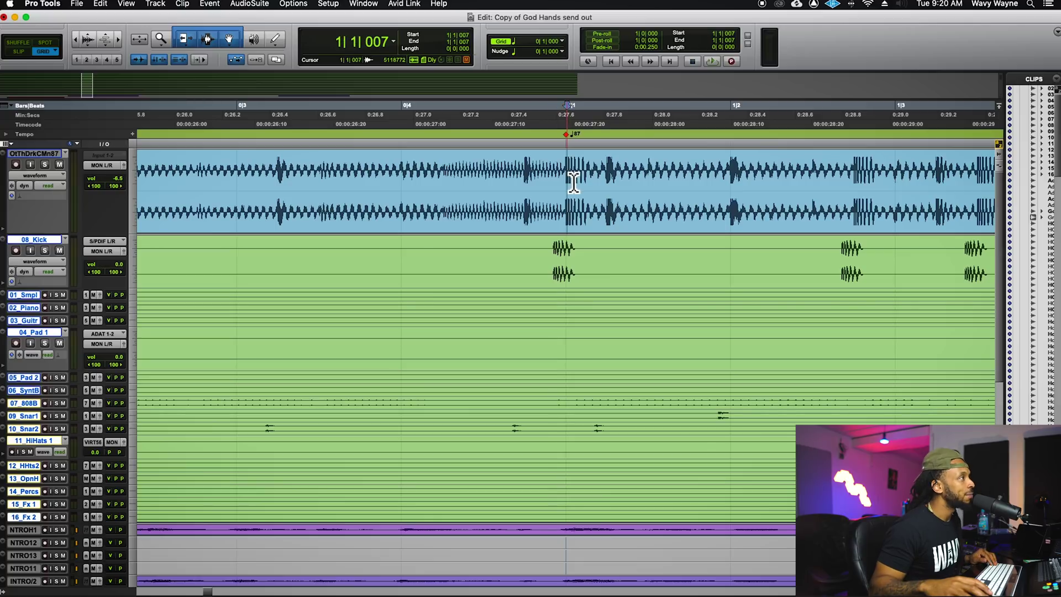
{"action": "left_click", "coordinate": [559, 259]}
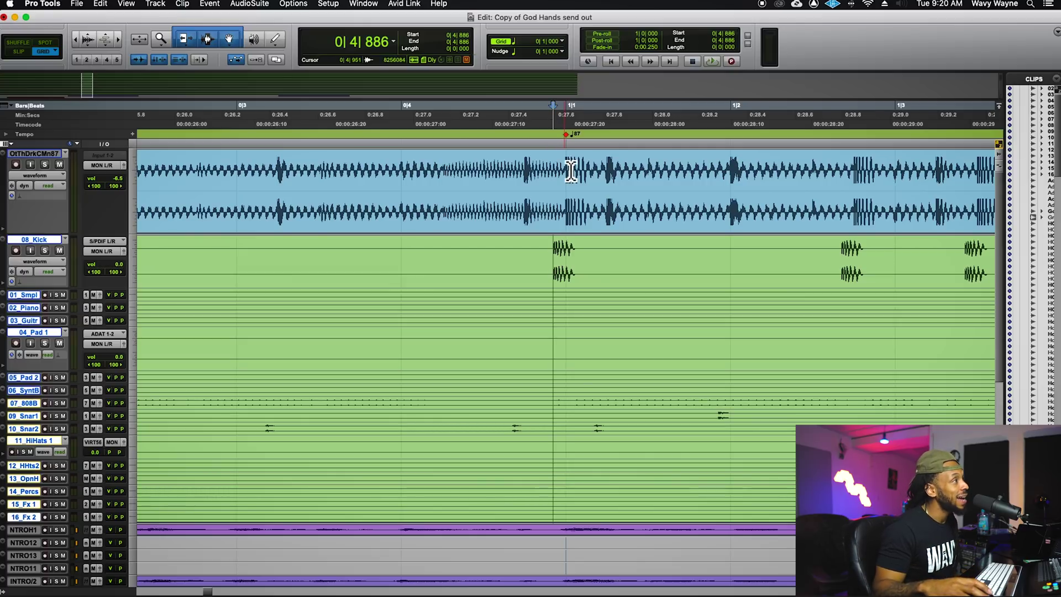
{"action": "left_click", "coordinate": [572, 170]}
{"action": "left_click", "coordinate": [559, 264]}
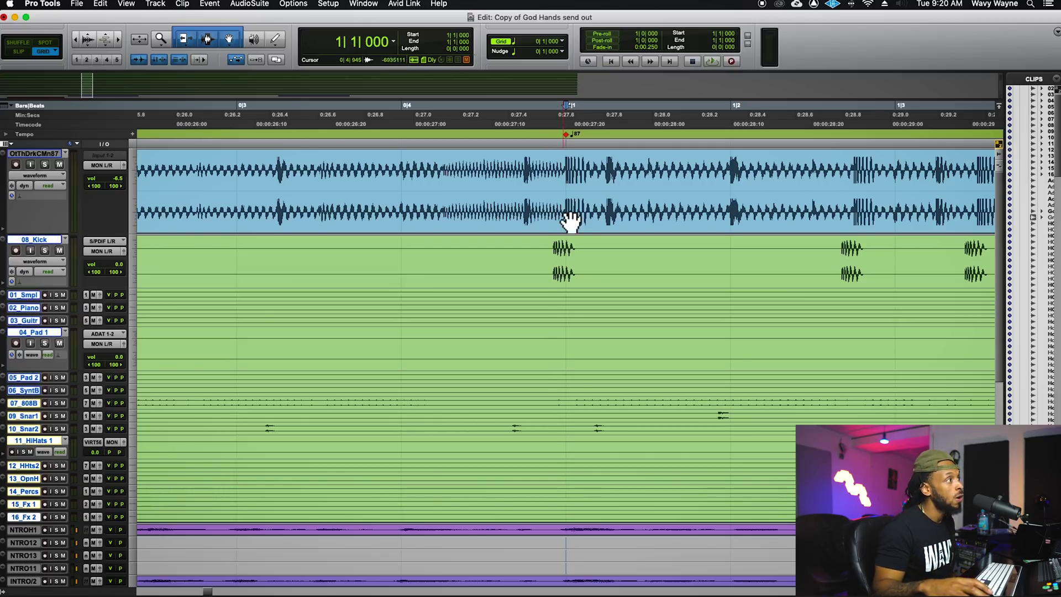
Move the stem clip group later so the first 08_Kick hit lines up with the two-track beat's kick at bar 1.
{"action": "left_click", "coordinate": [570, 188]}
{"action": "key", "text": "t"}
{"action": "key", "text": "t"}
{"action": "key", "text": "t"}
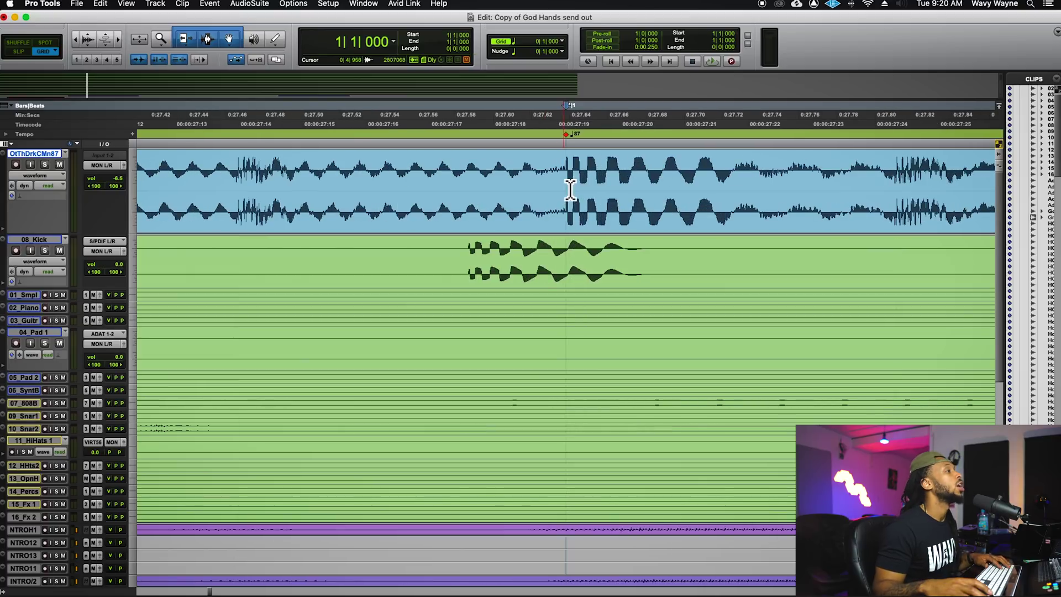
{"action": "left_click", "coordinate": [469, 255]}
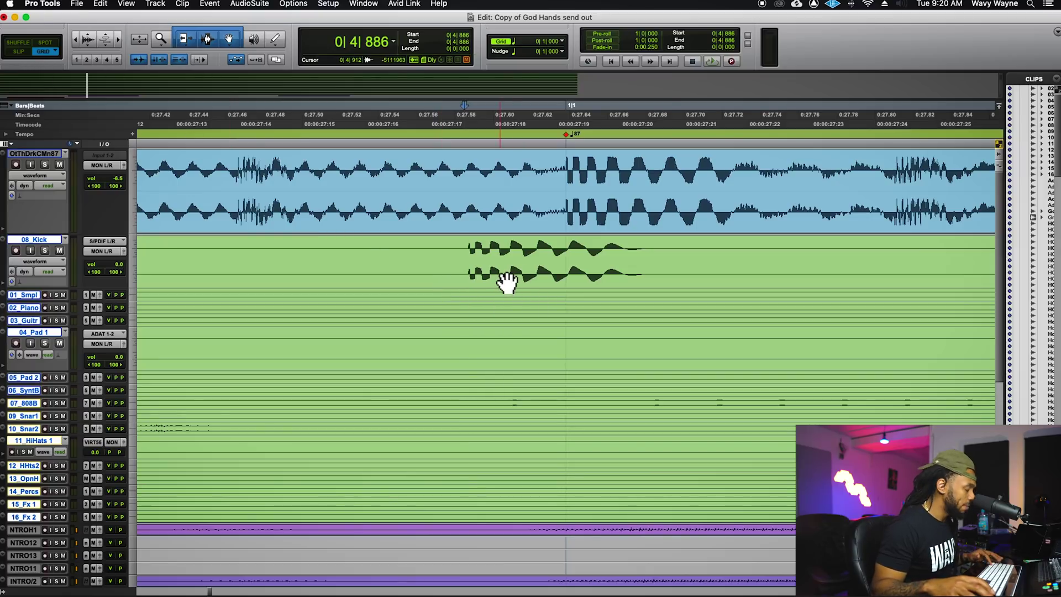
{"action": "left_click_drag", "start_coordinate": [500, 279], "coordinate": [586, 279]}
{"action": "left_click", "coordinate": [571, 246]}
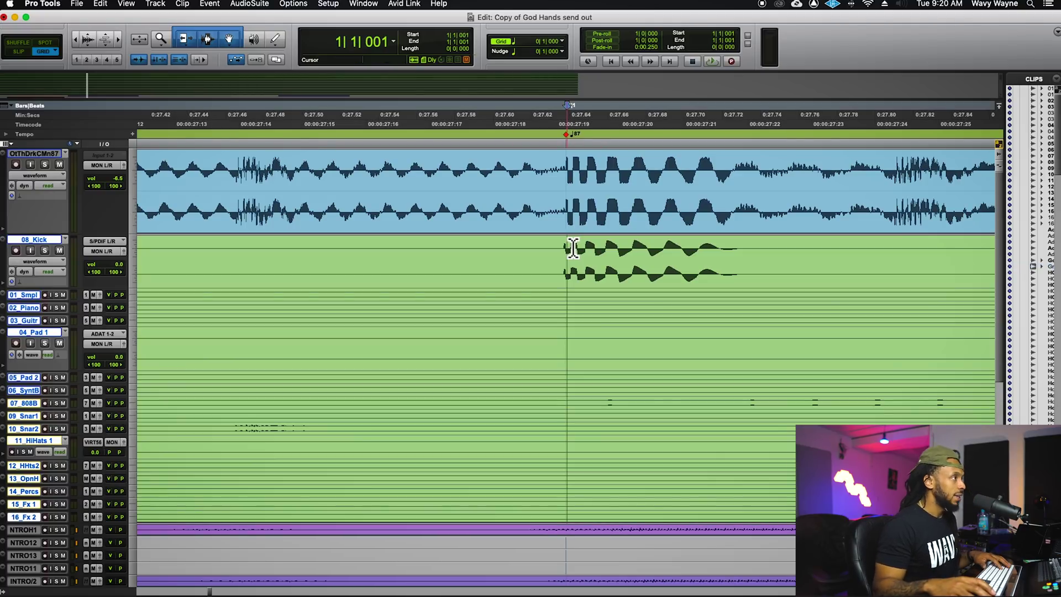
Fine-adjust the stem clip group at waveform level to match the first 08_Kick onset to the two-track beat's kick onset.
{"action": "key", "text": "super+bracketright"}
{"action": "key", "text": "super+bracketright"}
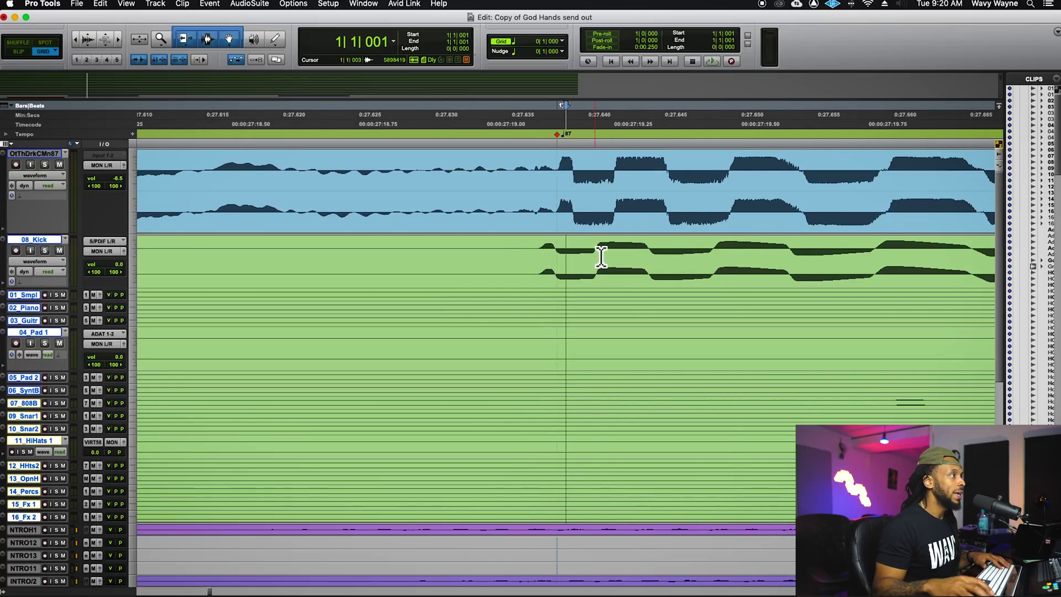
{"action": "key", "text": "super+bracketright"}
{"action": "key", "text": "super+bracketright"}
{"action": "left_click_drag", "start_coordinate": [567, 288], "coordinate": [551, 255]}
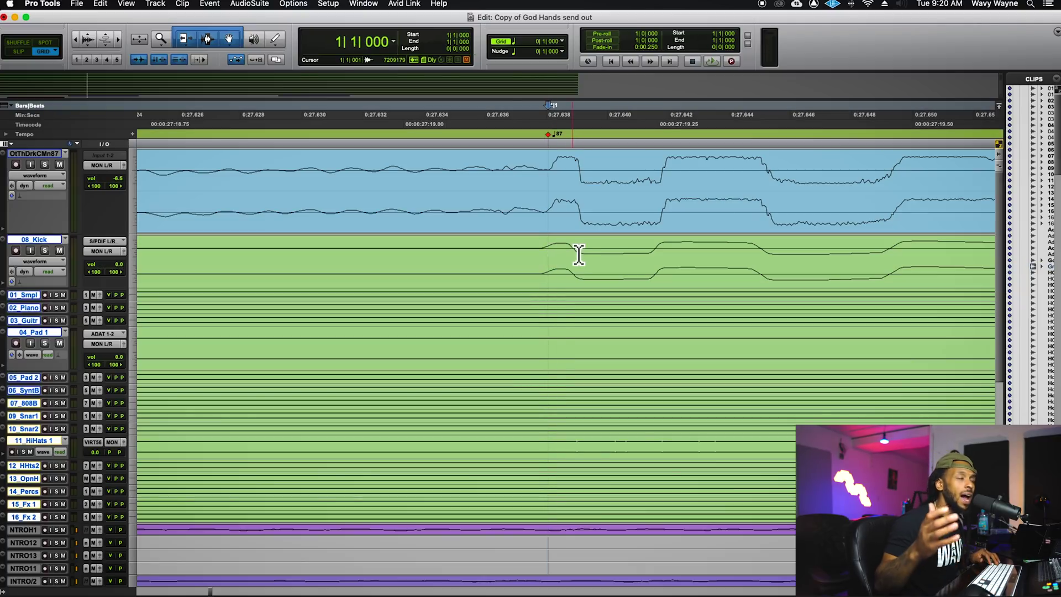
{"action": "key", "text": "super+bracketright"}
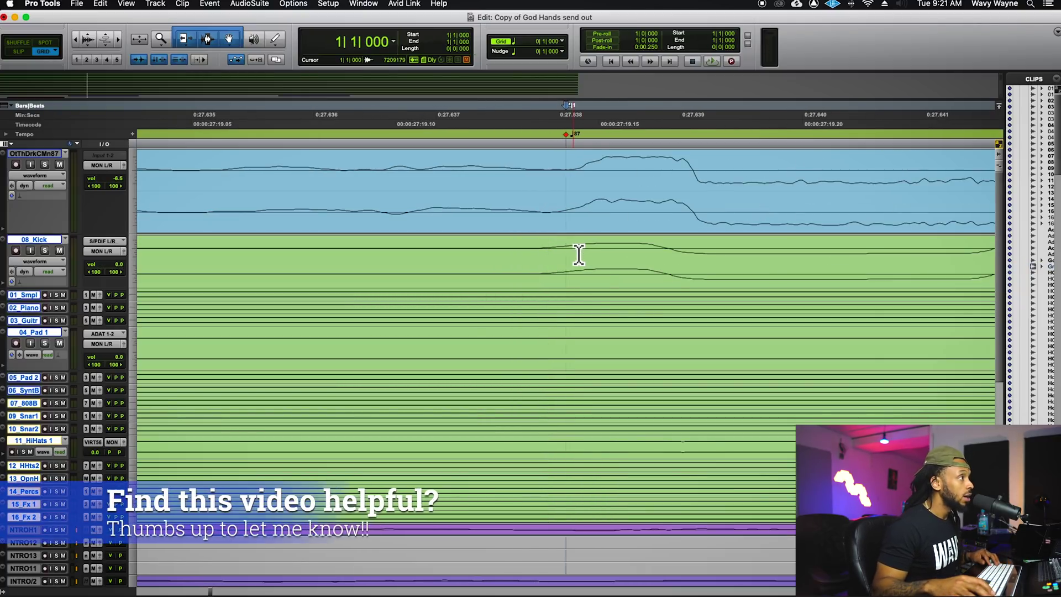
{"action": "left_click", "coordinate": [600, 287]}
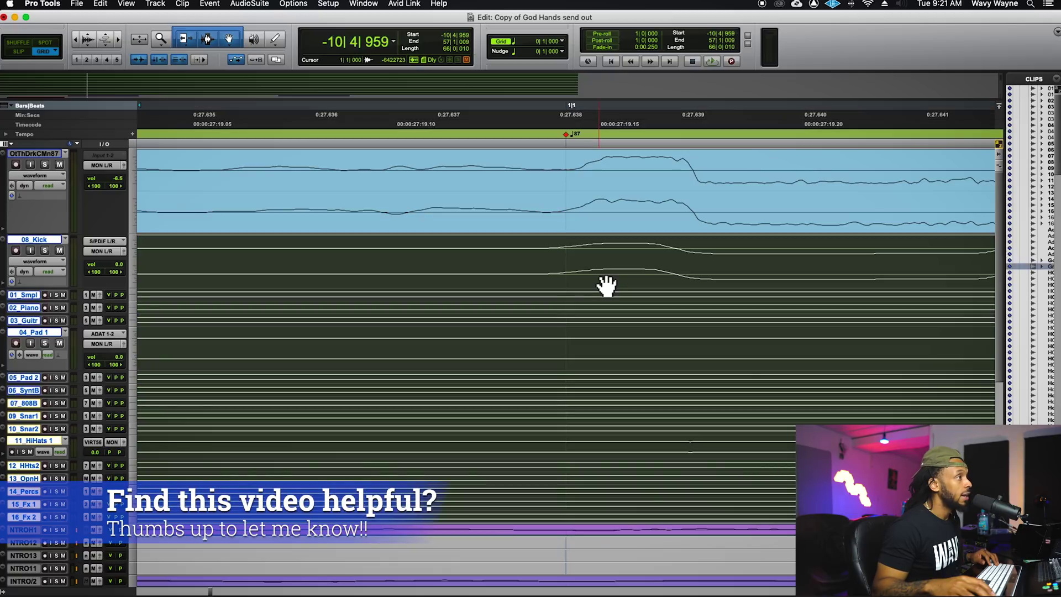
{"action": "key", "text": "Return"}
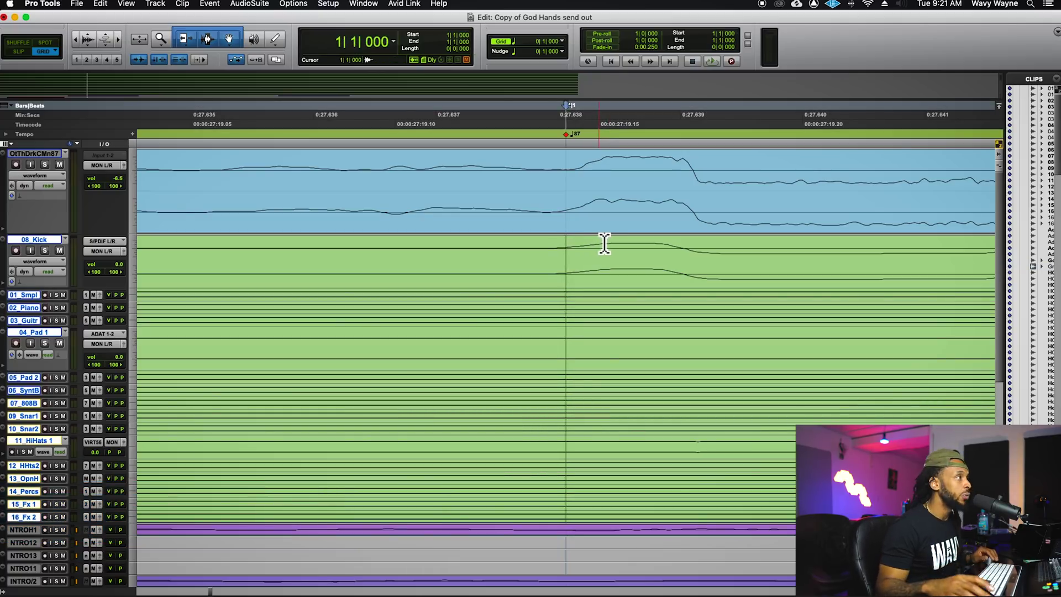
Increase the height of the 08_Kick track and set the nudge value to 2 samples.
{"action": "left_click", "coordinate": [564, 163]}
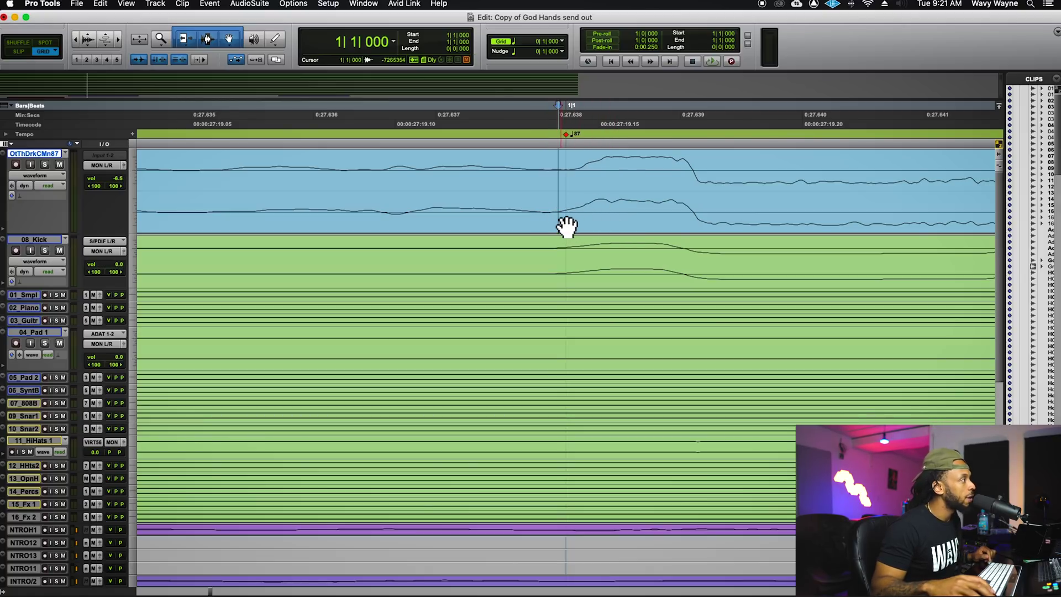
{"action": "left_click_drag", "start_coordinate": [126, 291], "coordinate": [137, 343]}
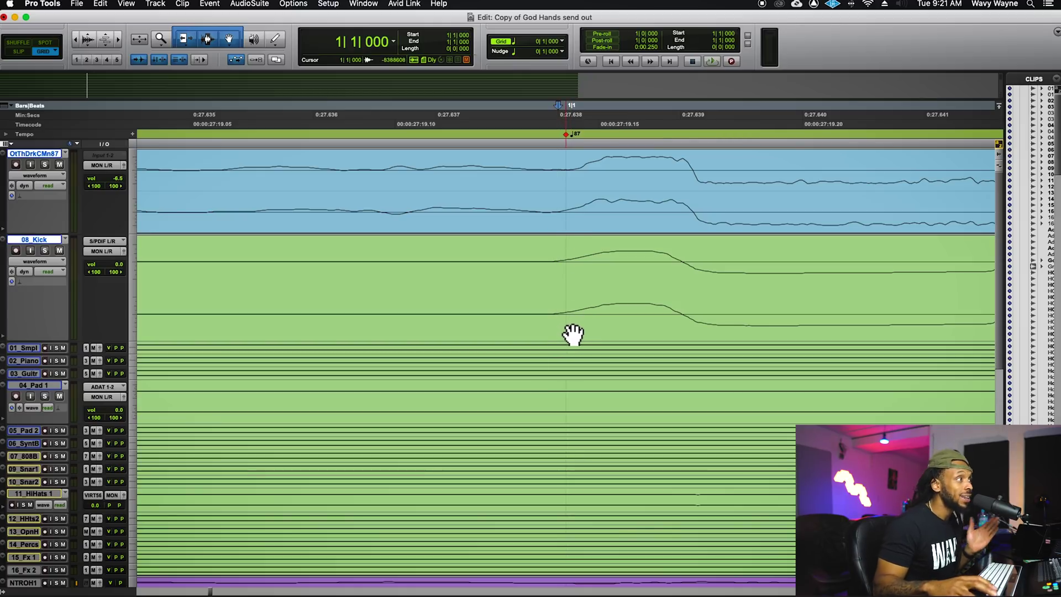
{"action": "key", "text": "super+a"}
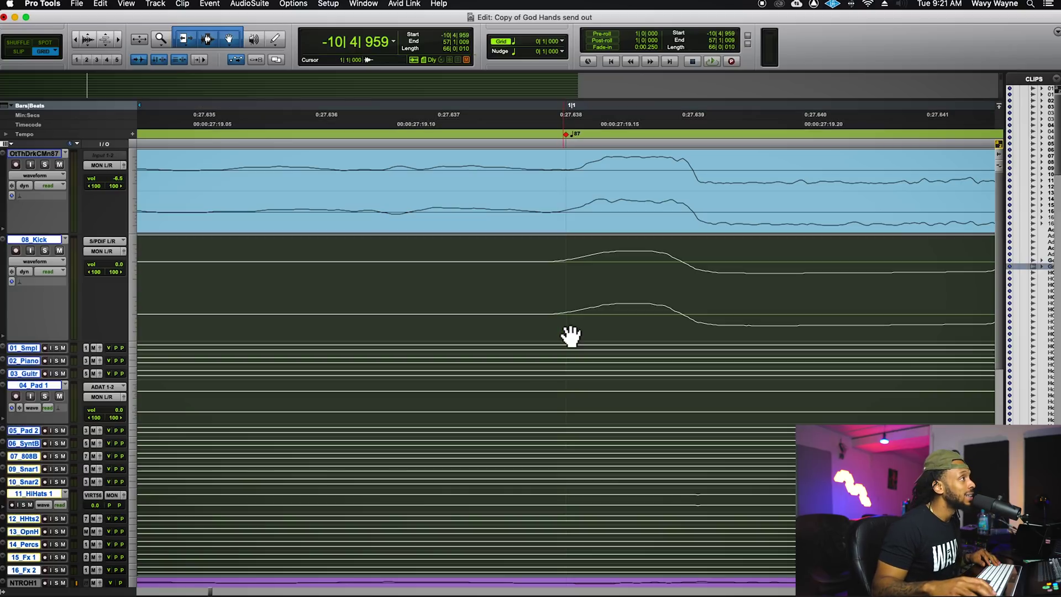
{"action": "left_click", "coordinate": [566, 55]}
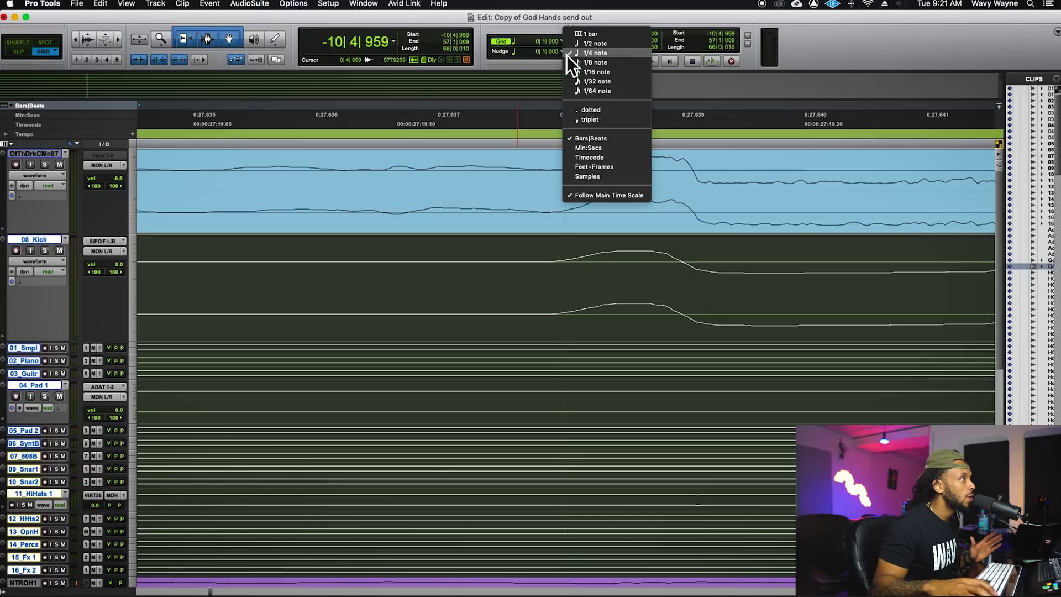
{"action": "left_click", "coordinate": [593, 177]}
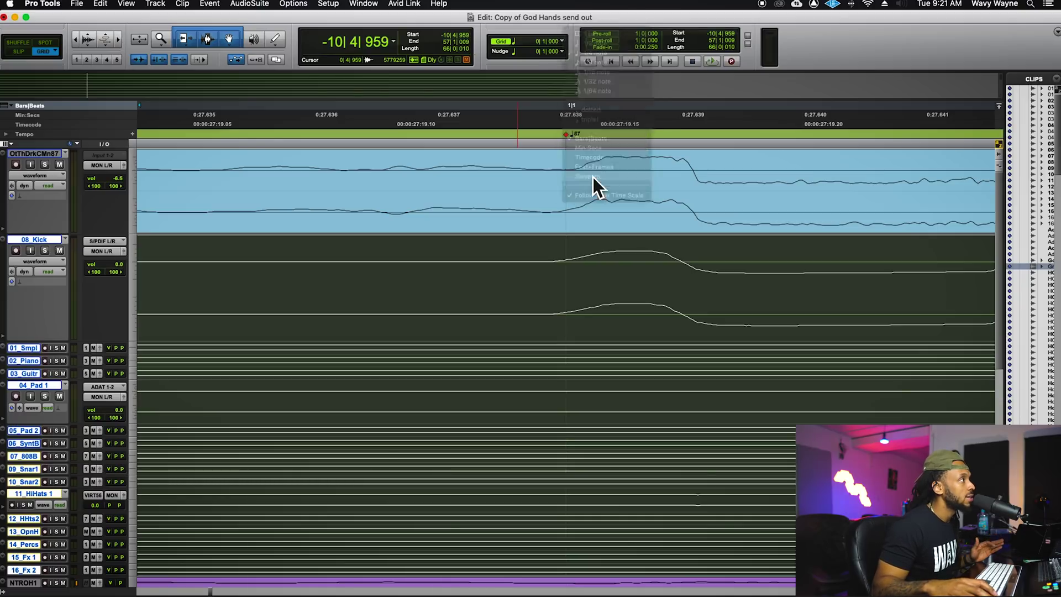
{"action": "left_click", "coordinate": [566, 56]}
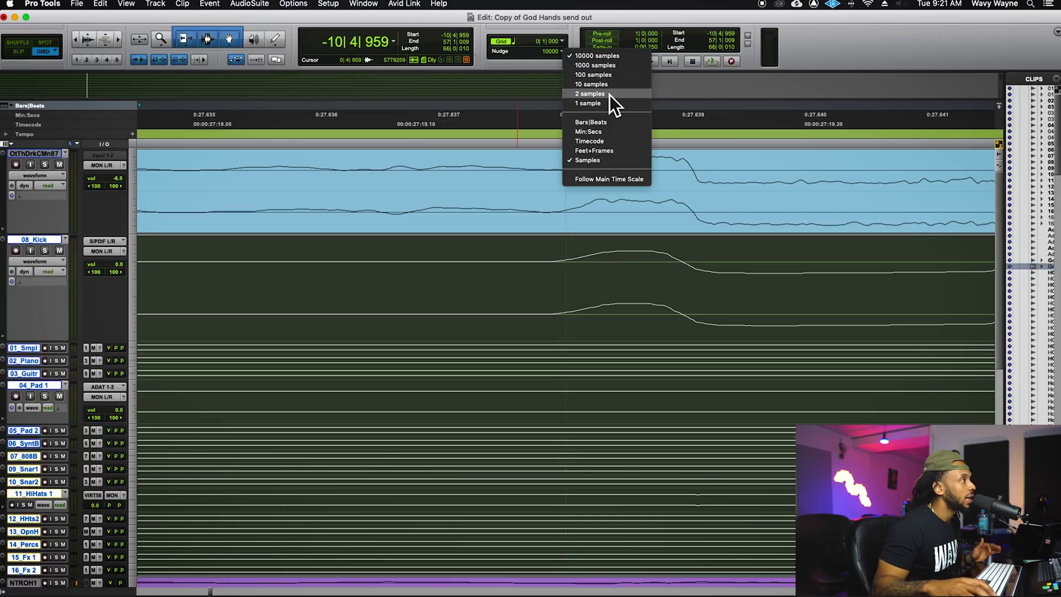
{"action": "key", "text": "Escape"}
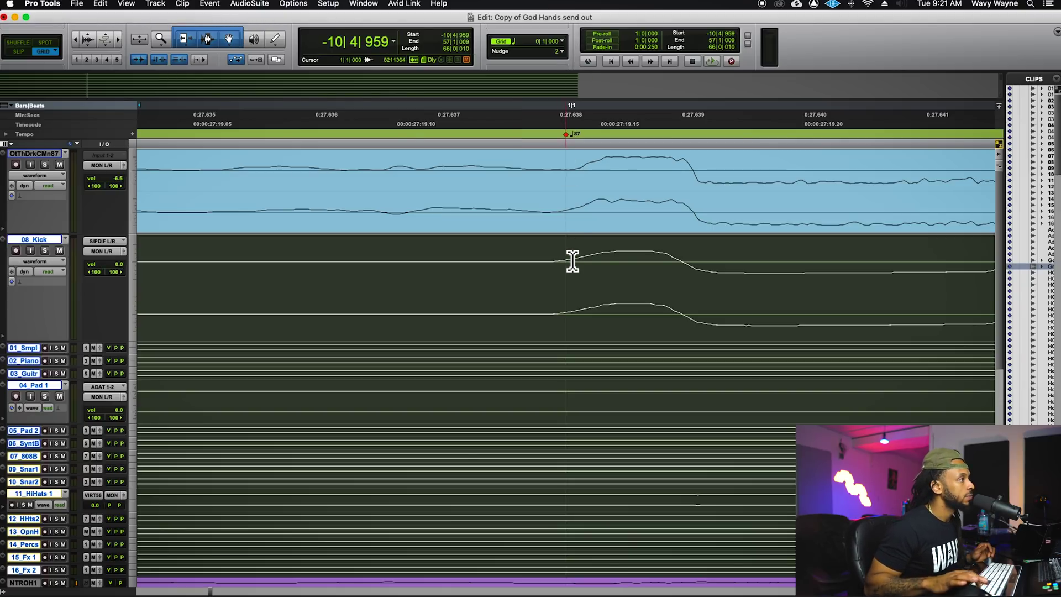
Nudge the stem clip group later by 2-sample increments to align the first kick, and check it against the two-track beat.
{"action": "key", "text": "KP_Add"}
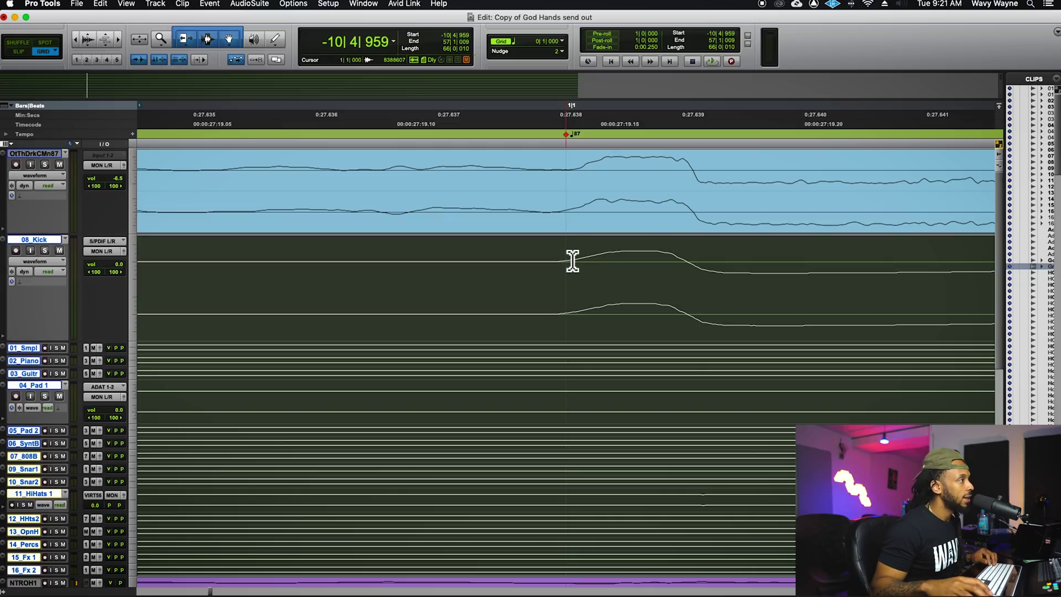
{"action": "left_click", "coordinate": [572, 262]}
{"action": "key", "text": "KP_Subtract"}
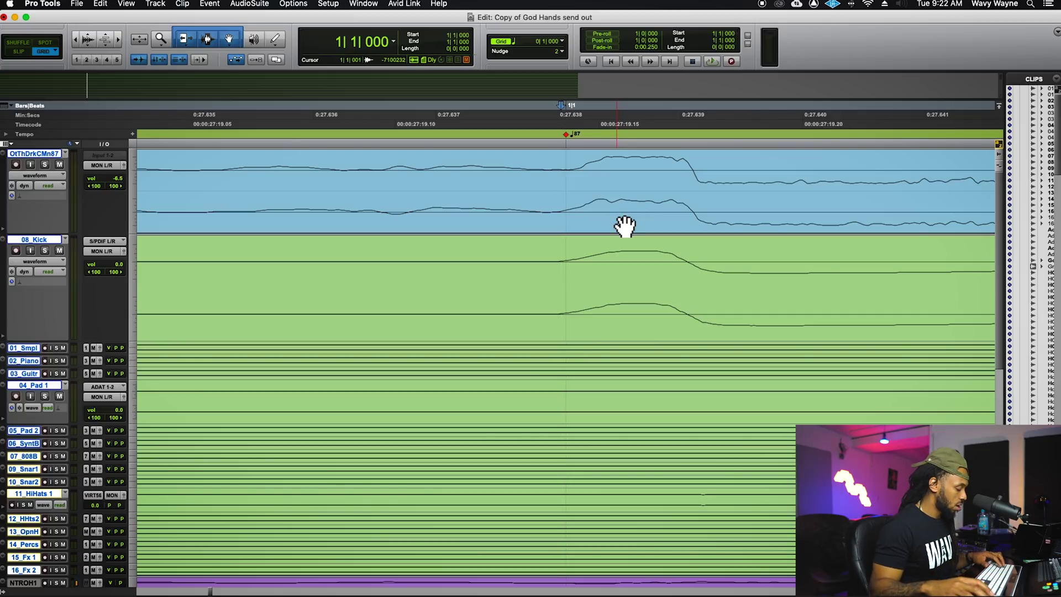
{"action": "scroll", "coordinate": [625, 229], "scroll_direction": "up", "scroll_amount": 2}
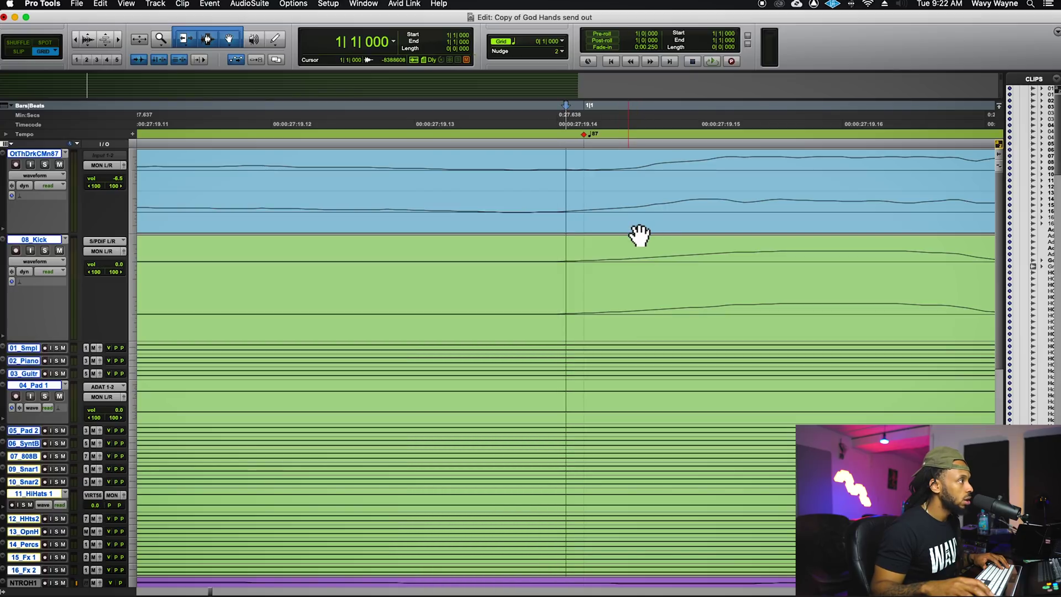
{"action": "scroll", "coordinate": [590, 192], "scroll_direction": "down", "scroll_amount": 2}
{"action": "scroll", "coordinate": [604, 206], "scroll_direction": "down", "scroll_amount": 10}
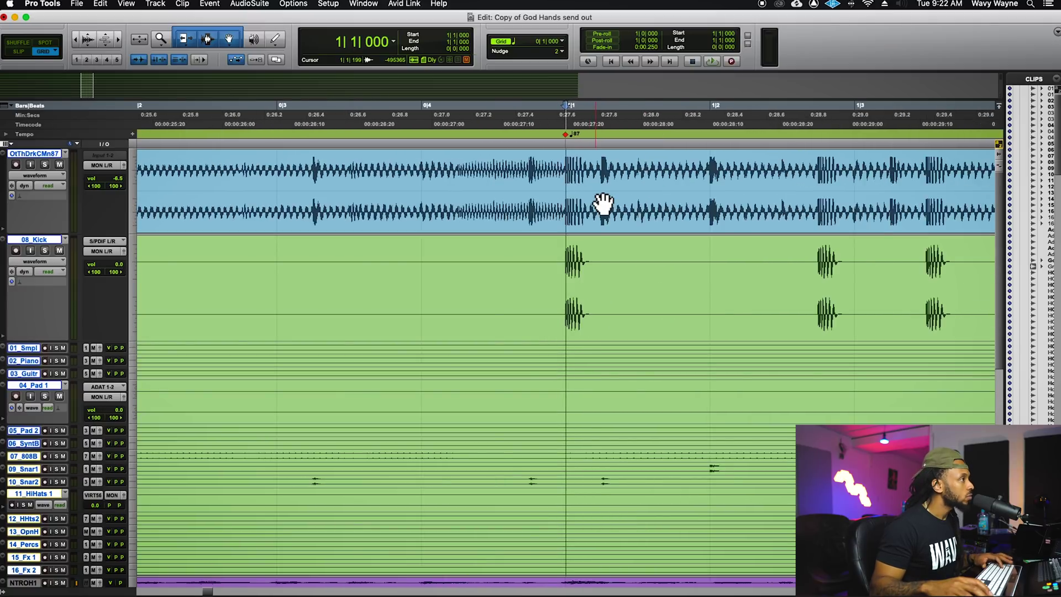
{"action": "scroll", "coordinate": [604, 204], "scroll_direction": "down", "scroll_amount": 5}
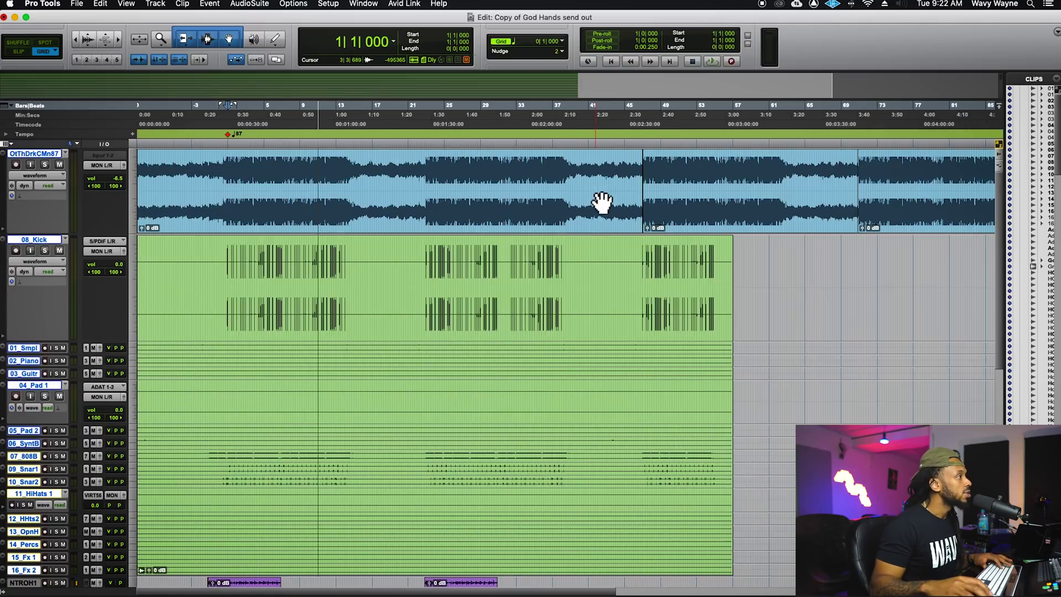
Check the alignment of the 08_Kick stem with the two-track beat at the kick entry on bar 23.
{"action": "left_click", "coordinate": [436, 256]}
{"action": "left_click", "coordinate": [435, 168]}
{"action": "scroll", "coordinate": [497, 182], "scroll_direction": "up", "scroll_amount": 5}
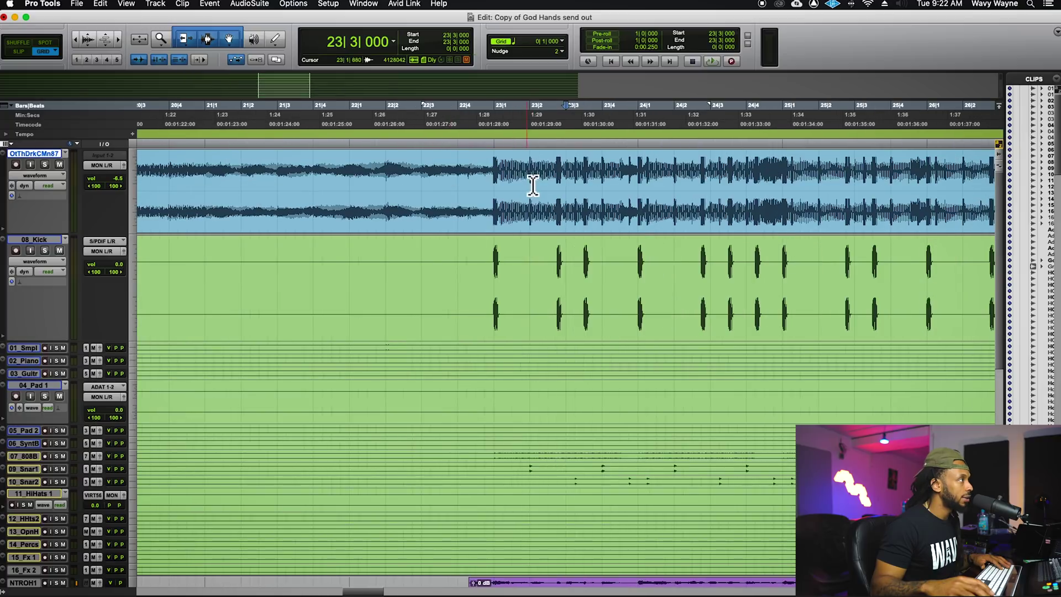
{"action": "left_click", "coordinate": [498, 185]}
{"action": "scroll", "coordinate": [530, 192], "scroll_direction": "up", "scroll_amount": 8}
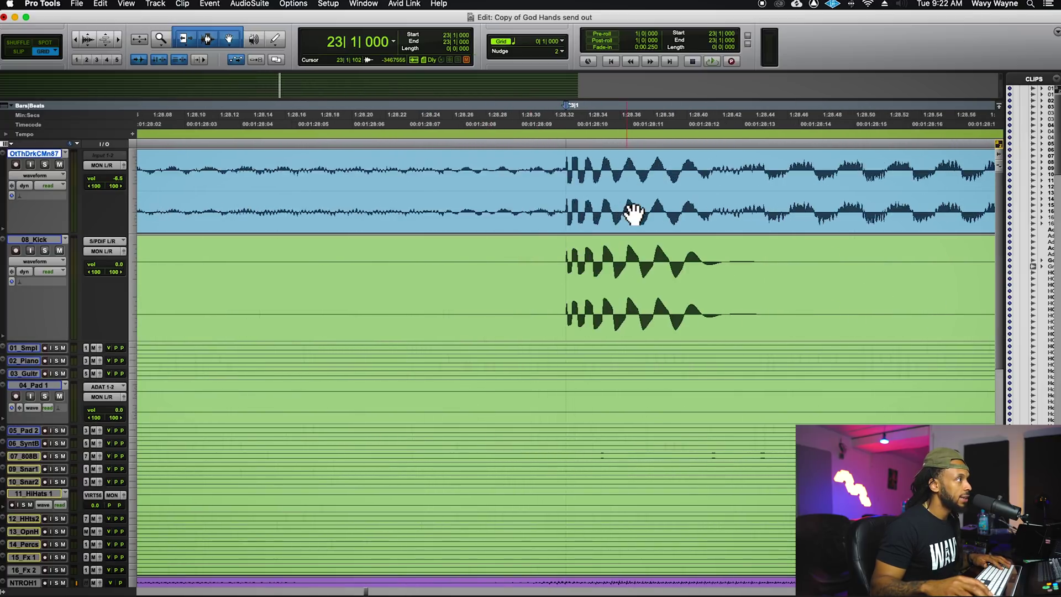
{"action": "scroll", "coordinate": [635, 287], "scroll_direction": "up", "scroll_amount": 6}
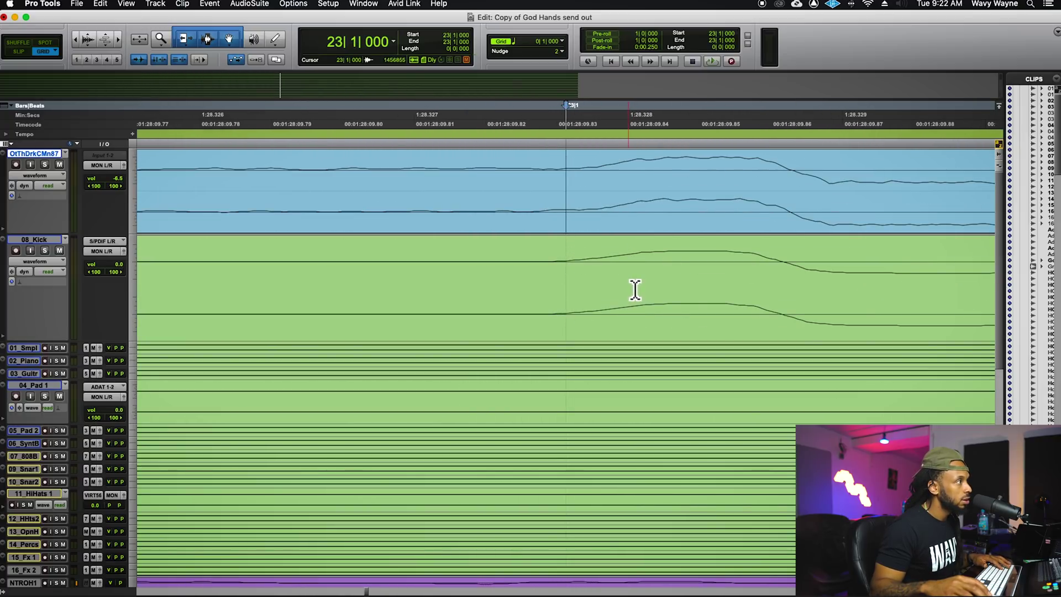
Compare the two-track beat's kick transient with the 08_Kick onset around bar 23, from waveform level out to the full arrangement.
{"action": "scroll", "coordinate": [636, 290], "scroll_direction": "up", "scroll_amount": 2}
{"action": "scroll", "coordinate": [636, 290], "scroll_direction": "down", "scroll_amount": 1}
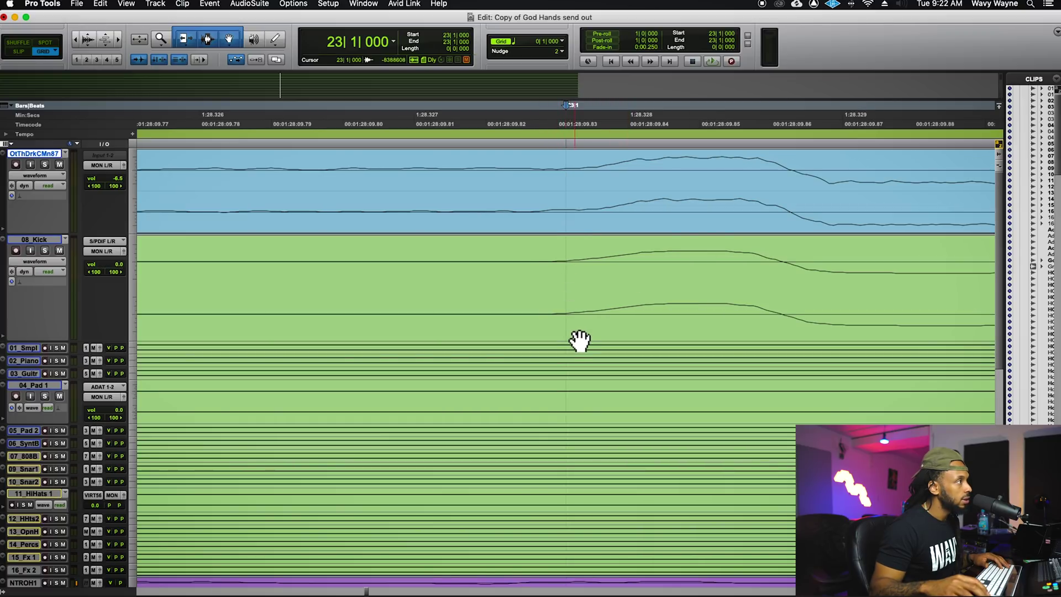
{"action": "scroll", "coordinate": [654, 214], "scroll_direction": "down", "scroll_amount": 5}
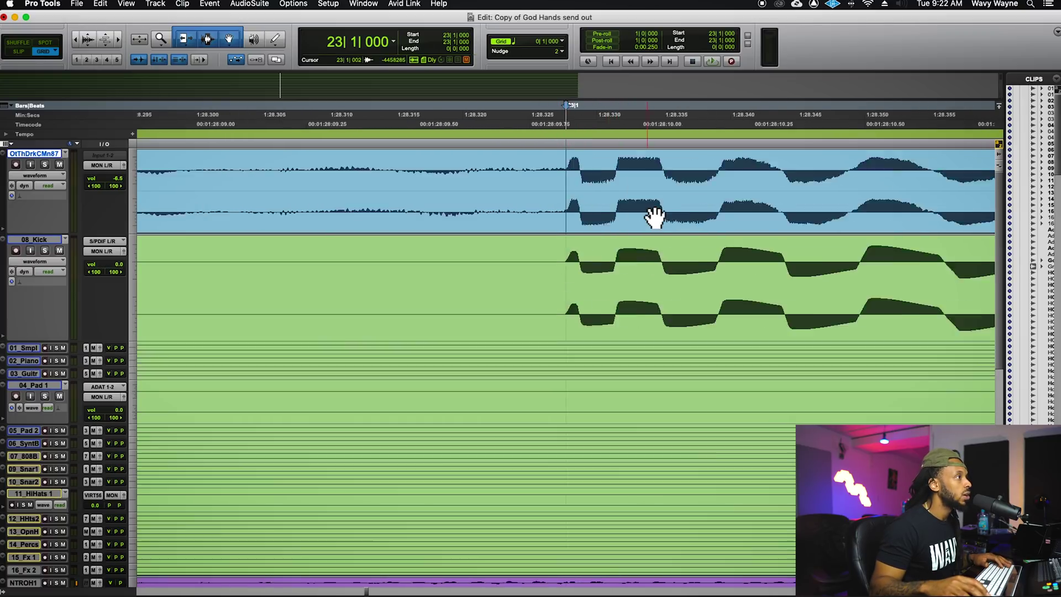
{"action": "scroll", "coordinate": [656, 218], "scroll_direction": "down", "scroll_amount": 4}
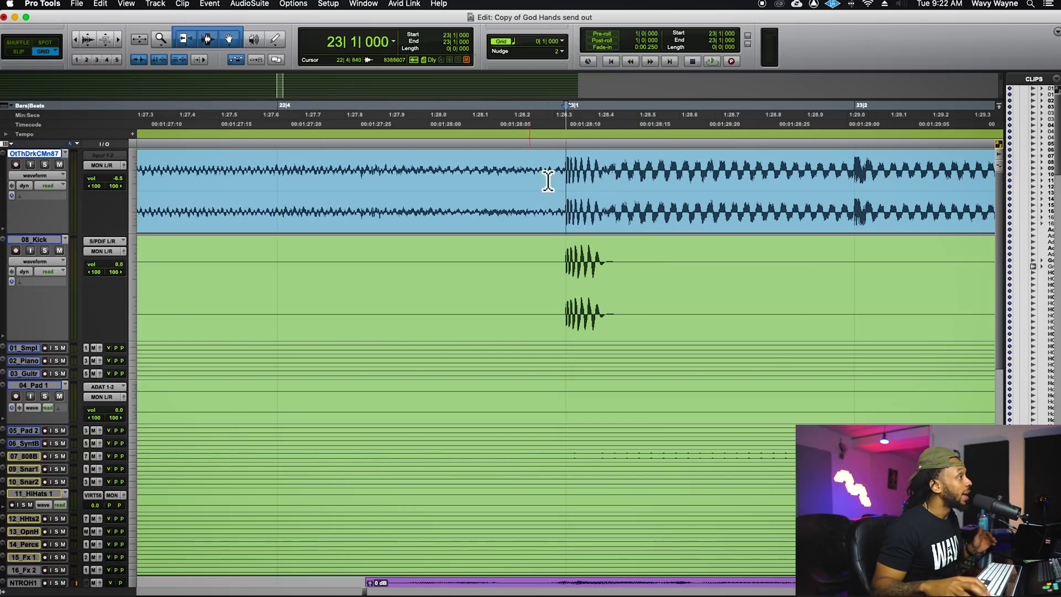
{"action": "left_click", "coordinate": [567, 268]}
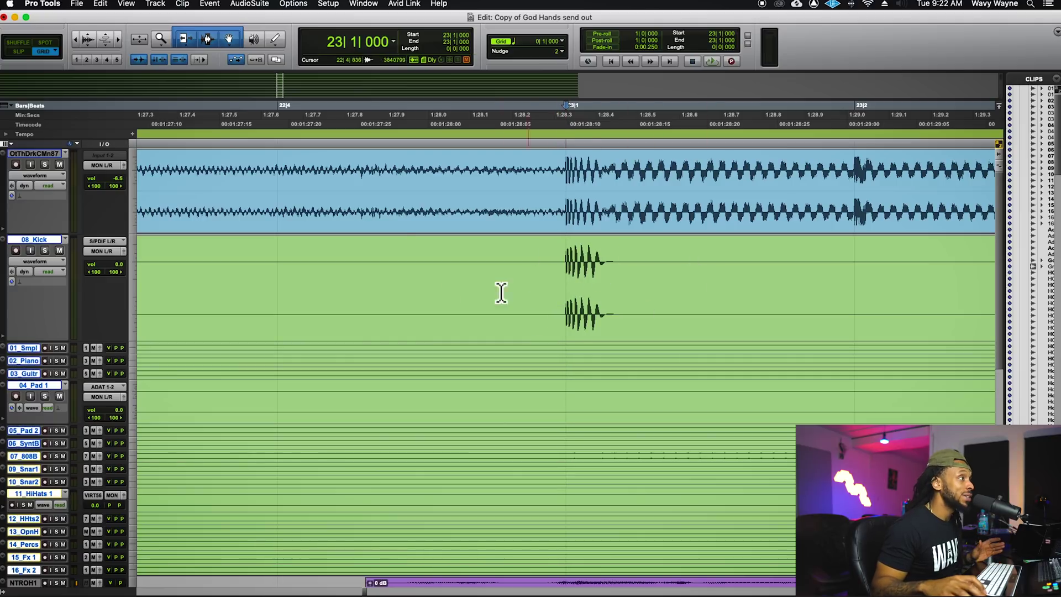
{"action": "left_click", "coordinate": [570, 178]}
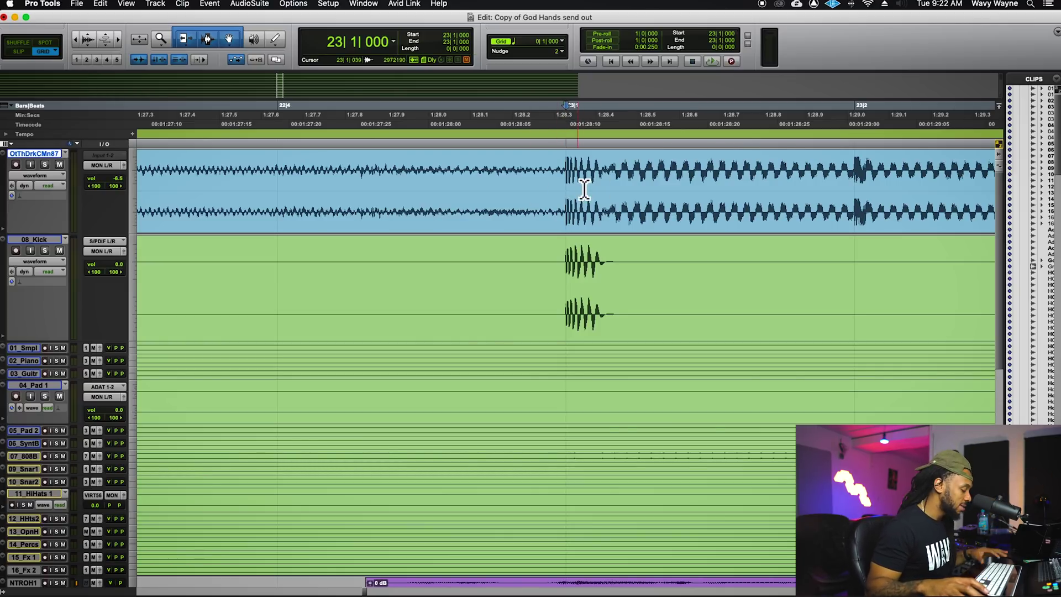
{"action": "scroll", "coordinate": [573, 206], "scroll_direction": "down", "scroll_amount": 7}
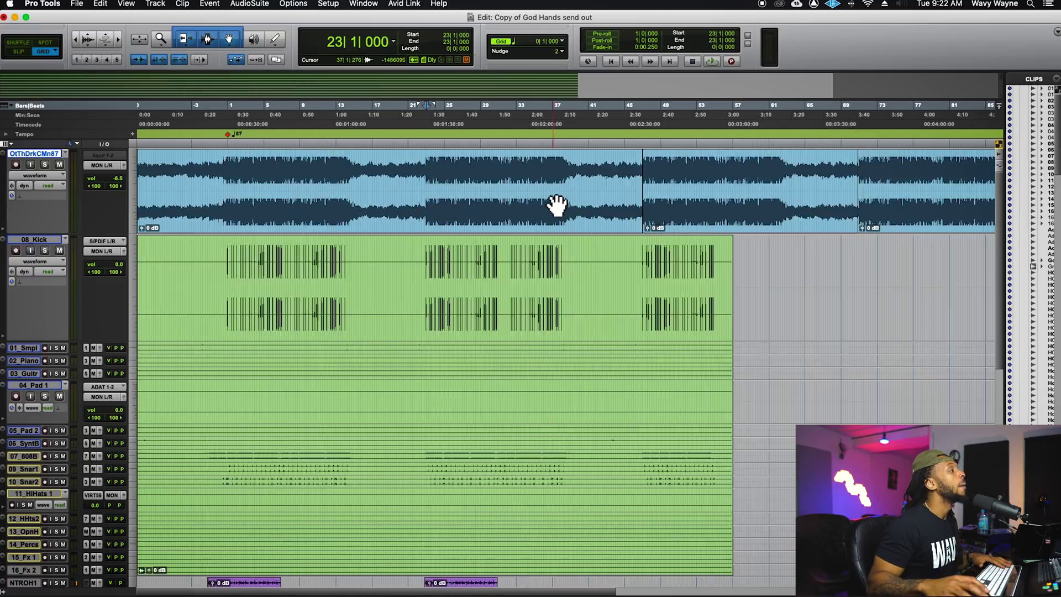
Inspect the first kick entry near bar 1 on the 08_Kick track against the two-track beat.
{"action": "left_click", "coordinate": [189, 268]}
{"action": "scroll", "coordinate": [333, 268], "scroll_direction": "up", "scroll_amount": 3}
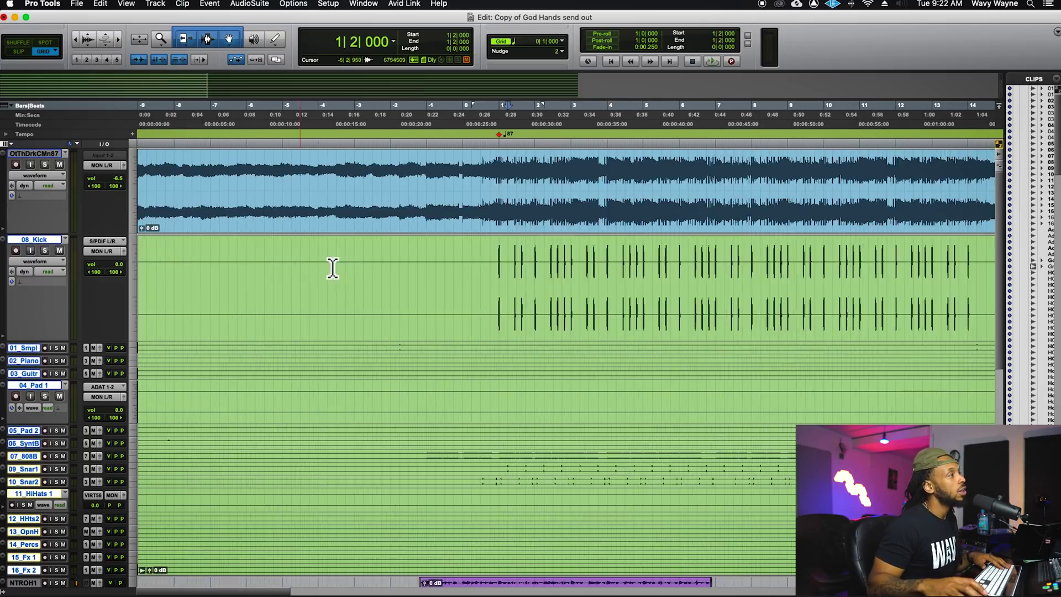
{"action": "scroll", "coordinate": [333, 268], "scroll_direction": "up", "scroll_amount": 1}
{"action": "left_click", "coordinate": [544, 263]}
{"action": "scroll", "coordinate": [550, 264], "scroll_direction": "up", "scroll_amount": 2}
{"action": "scroll", "coordinate": [607, 265], "scroll_direction": "up", "scroll_amount": 1}
{"action": "scroll", "coordinate": [422, 325], "scroll_direction": "down", "scroll_amount": 5}
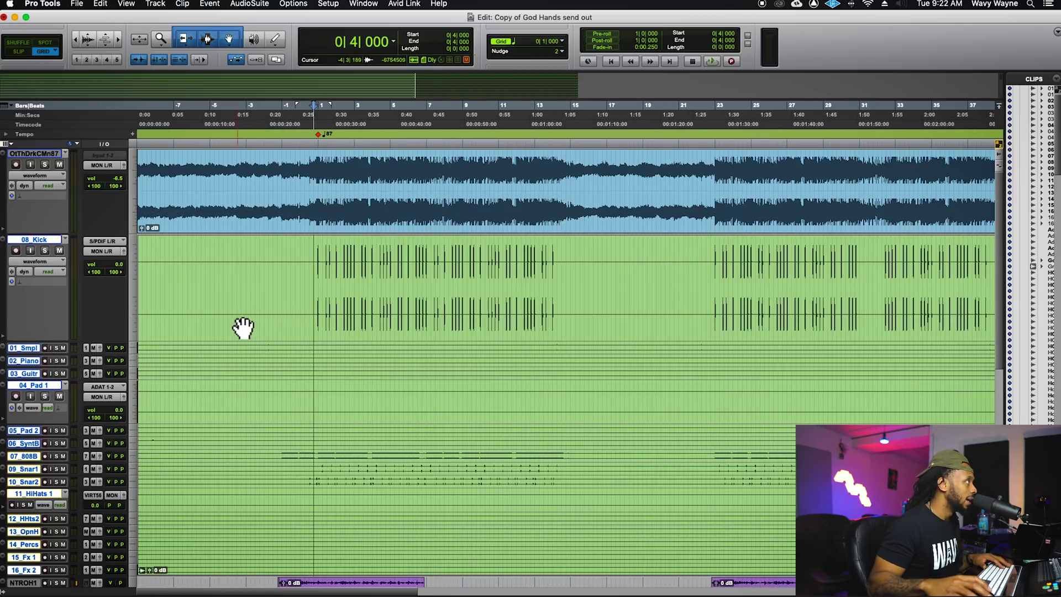
Move the 06_Synth Bass track directly below the two-track beat and increase its height.
{"action": "left_click", "coordinate": [88, 35]}
{"action": "left_click", "coordinate": [88, 35]}
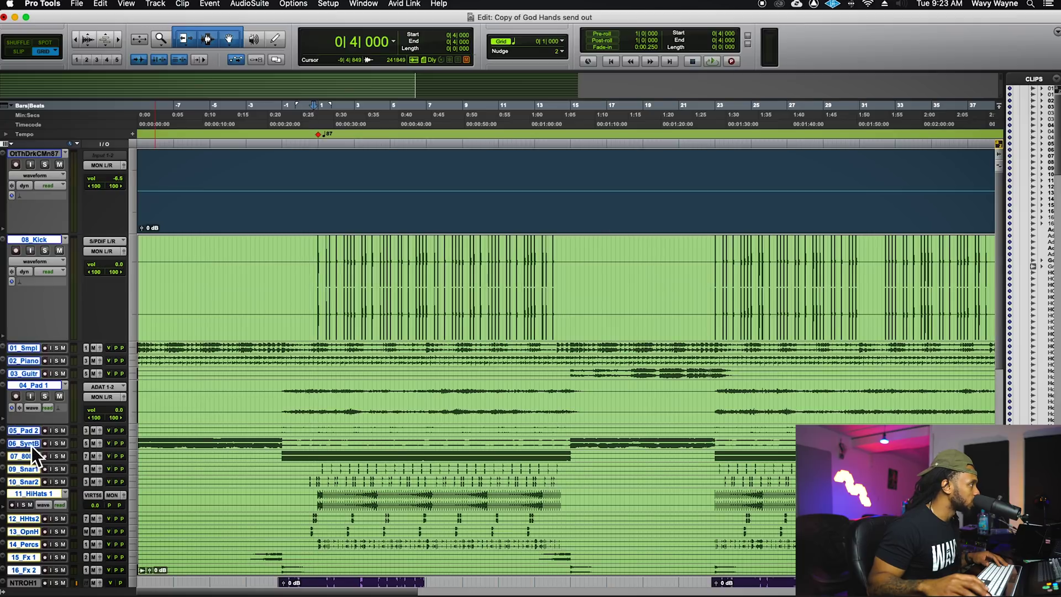
{"action": "left_click_drag", "start_coordinate": [23, 446], "coordinate": [57, 241]}
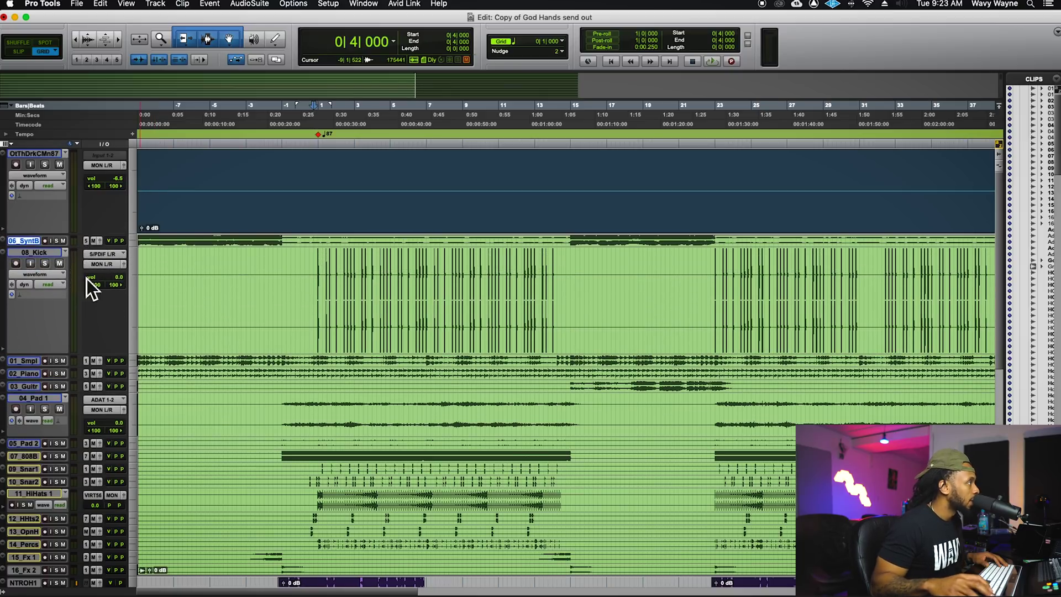
{"action": "left_click_drag", "start_coordinate": [83, 247], "coordinate": [93, 357]}
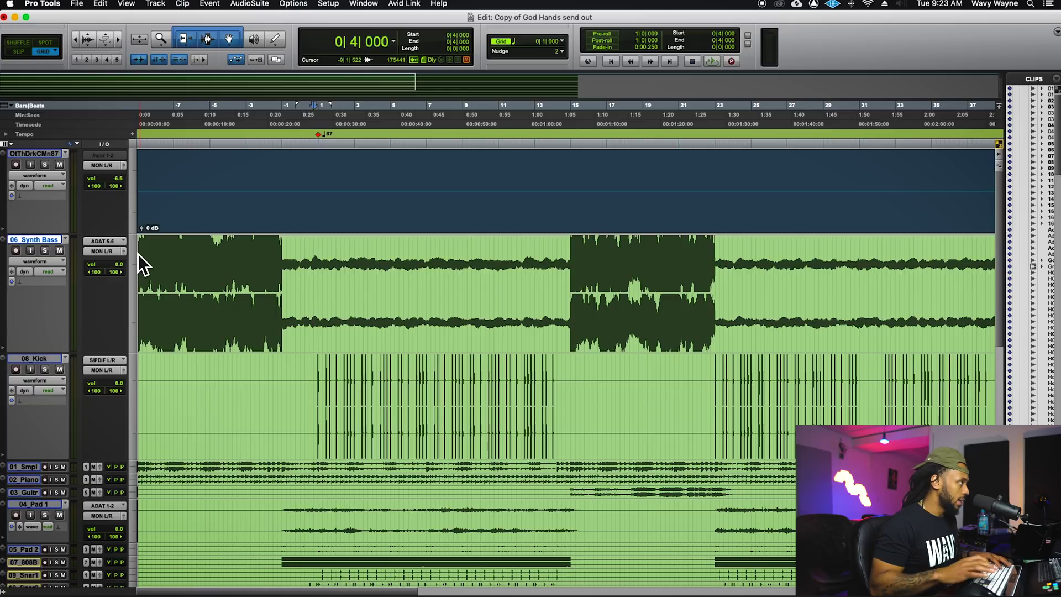
Go to the session start and examine where the stem clip group and the two-track audio begin.
{"action": "key", "text": "Return"}
{"action": "key", "text": "super+bracketright"}
{"action": "key", "text": "super+bracketright"}
{"action": "key", "text": "super+bracketright"}
{"action": "key", "text": "super+bracketright"}
{"action": "key", "text": "super+bracketright"}
{"action": "key", "text": "super+bracketright"}
{"action": "key", "text": "super+bracketright"}
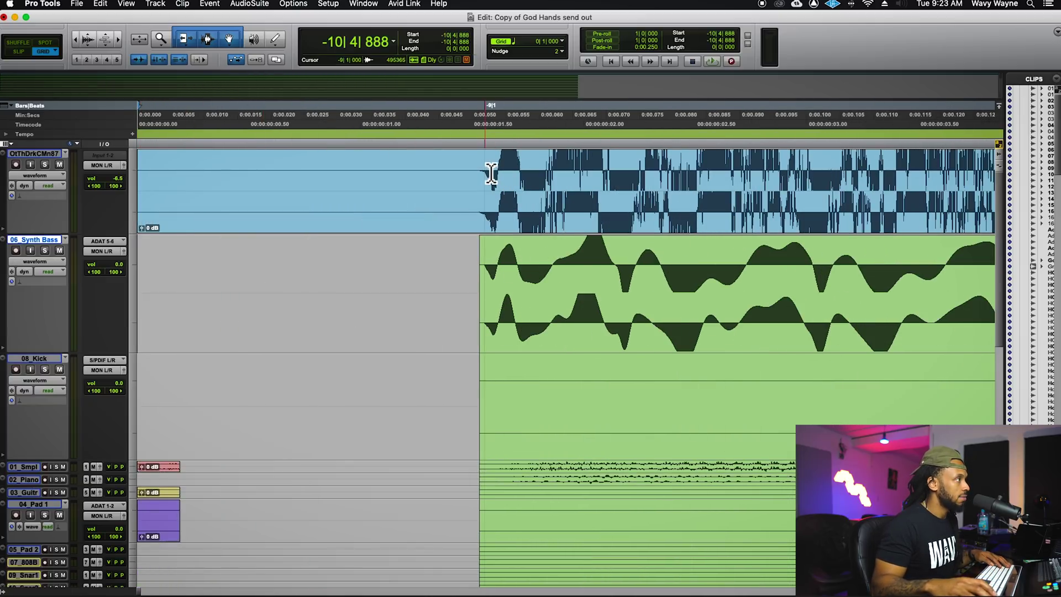
Compare the first 06_Synth Bass onset with the two-track beat at bar -9 at waveform level.
{"action": "left_click", "coordinate": [491, 173]}
{"action": "key", "text": "super+bracketright"}
{"action": "key", "text": "super+bracketright"}
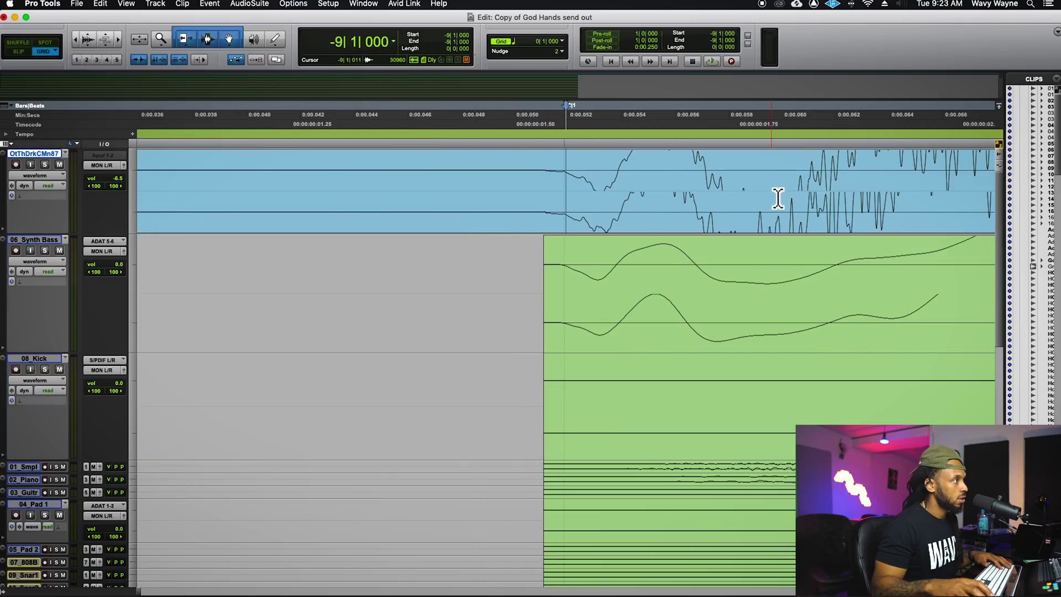
{"action": "key", "text": "super+bracketright"}
{"action": "key", "text": "super+bracketright"}
{"action": "key", "text": "super+bracketright"}
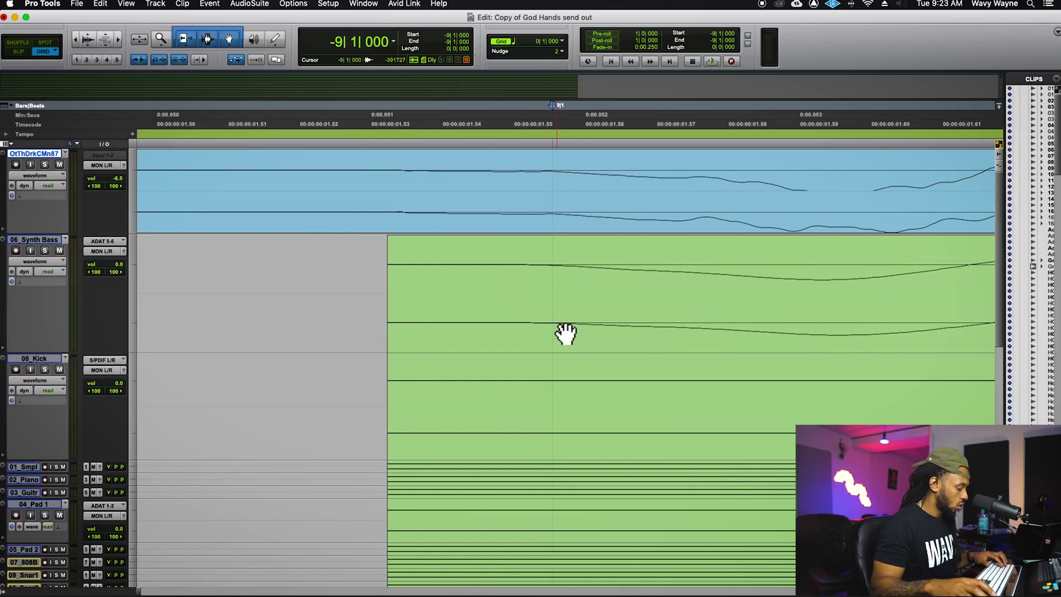
{"action": "key", "text": "super+bracketleft"}
{"action": "key", "text": "super+bracketleft"}
{"action": "key", "text": "super+bracketright"}
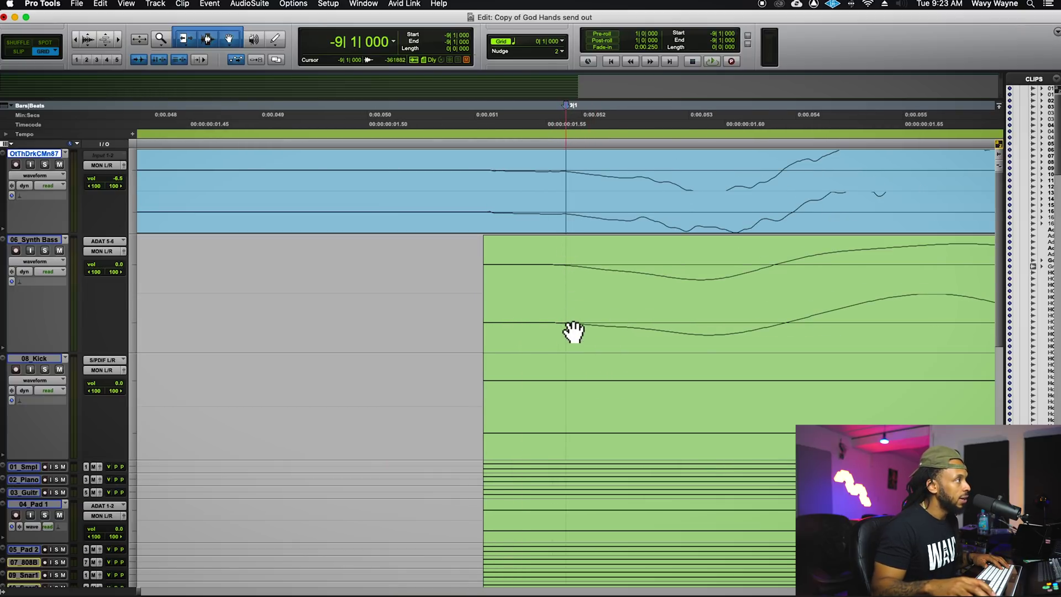
{"action": "left_click", "coordinate": [569, 278]}
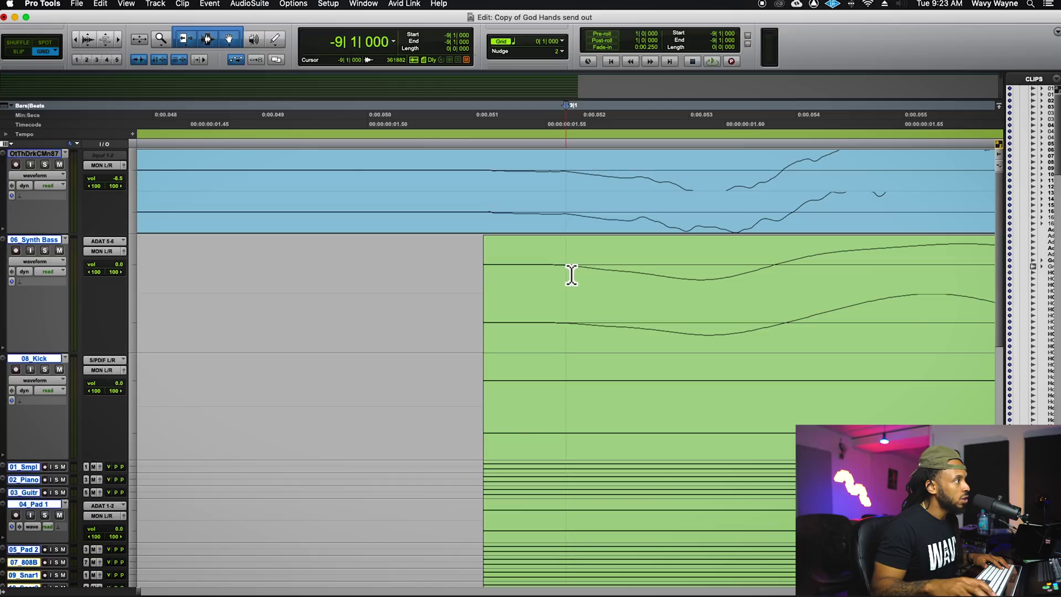
{"action": "left_click", "coordinate": [575, 162]}
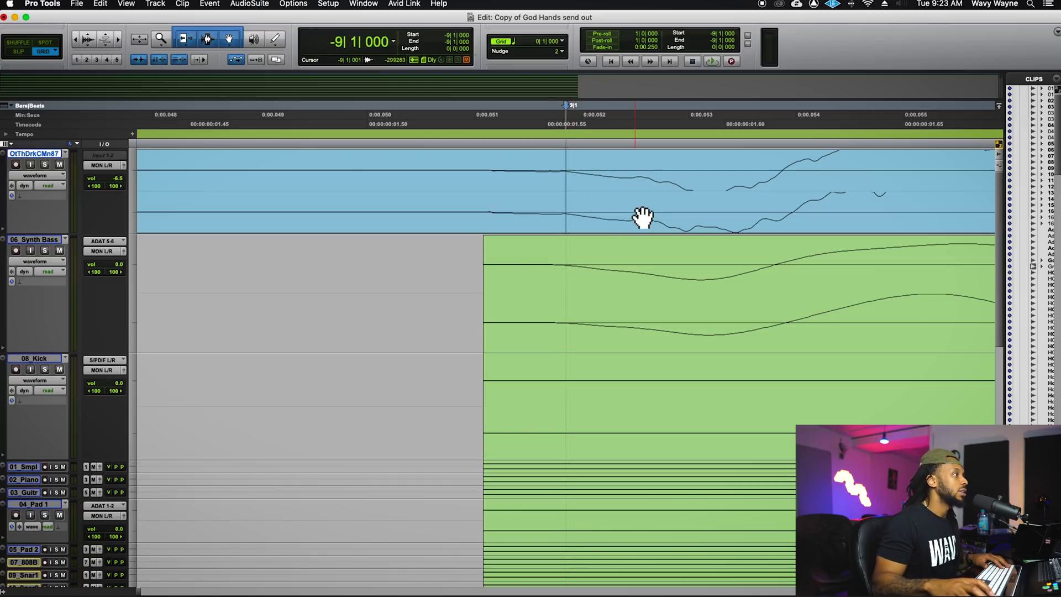
Place a smaller 08_Kick track above 06_Synth Bass, and select the two-track beat's last clip in the arrangement.
{"action": "key", "text": "r"}
{"action": "key", "text": "r"}
{"action": "key", "text": "r"}
{"action": "key", "text": "r"}
{"action": "key", "text": "r"}
{"action": "key", "text": "r"}
{"action": "key", "text": "r"}
{"action": "key", "text": "r"}
{"action": "key", "text": "r"}
{"action": "key", "text": "r"}
{"action": "key", "text": "r"}
{"action": "key", "text": "r"}
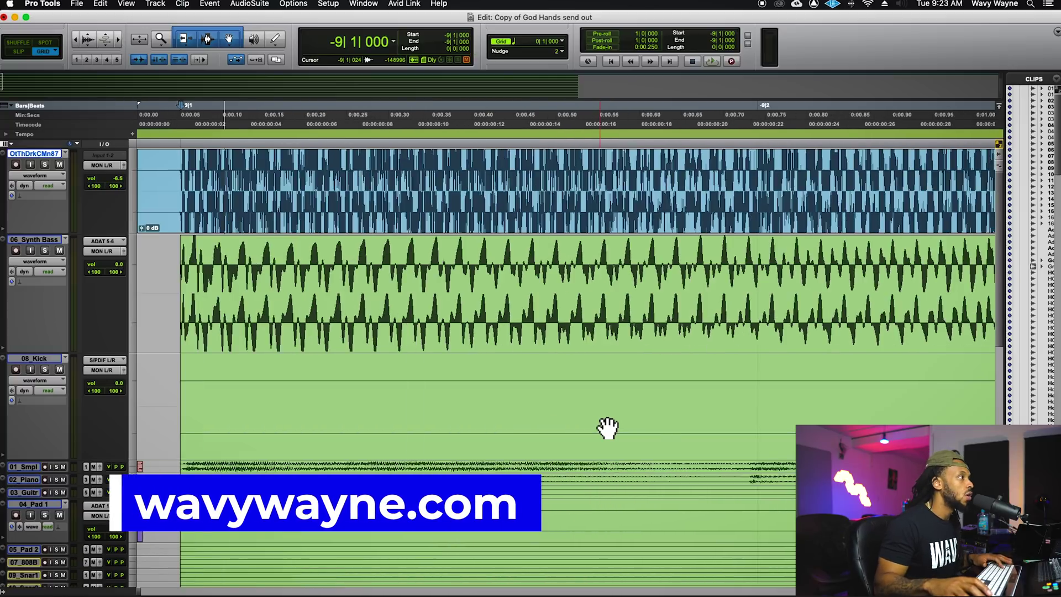
{"action": "key", "text": "r"}
{"action": "key", "text": "r"}
{"action": "key", "text": "r"}
{"action": "key", "text": "r"}
{"action": "key", "text": "r"}
{"action": "key", "text": "r"}
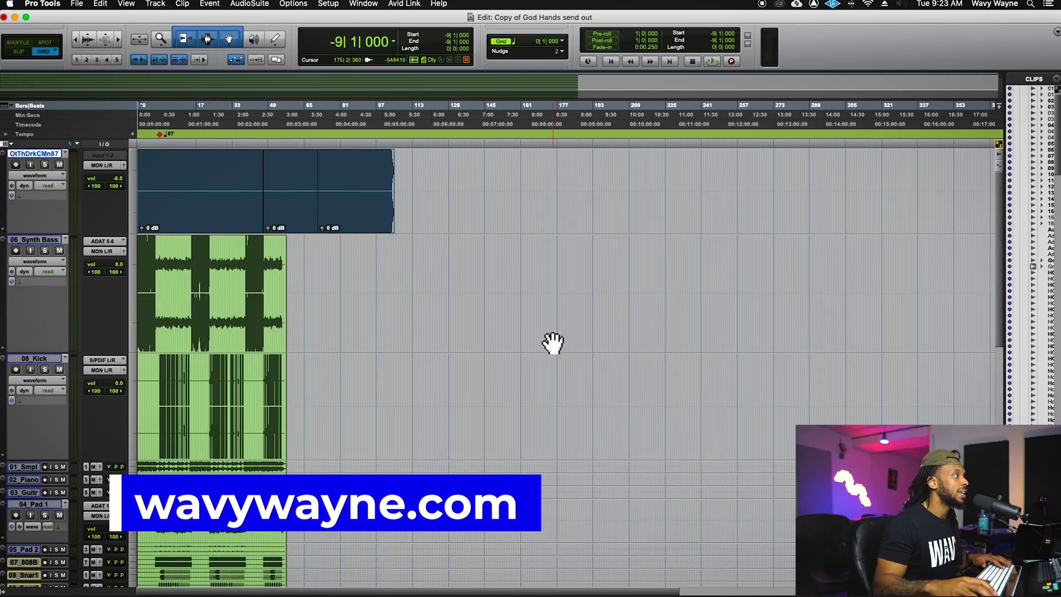
{"action": "left_click", "coordinate": [457, 267]}
{"action": "key", "text": "t"}
{"action": "key", "text": "ctrl+alt+Down"}
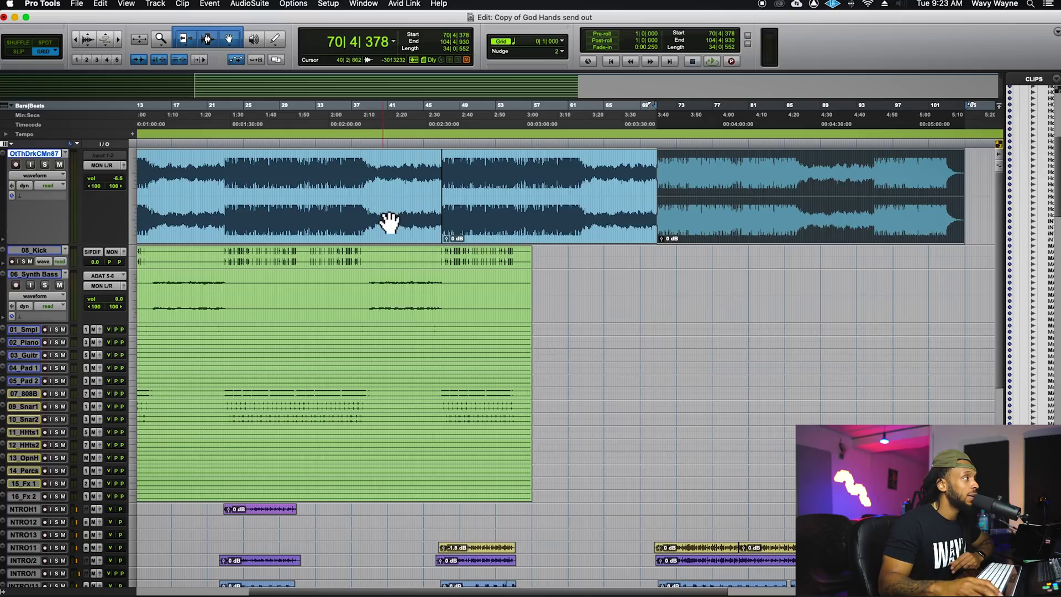
Make the two-track beat track inactive.
{"action": "right_click", "coordinate": [39, 156]}
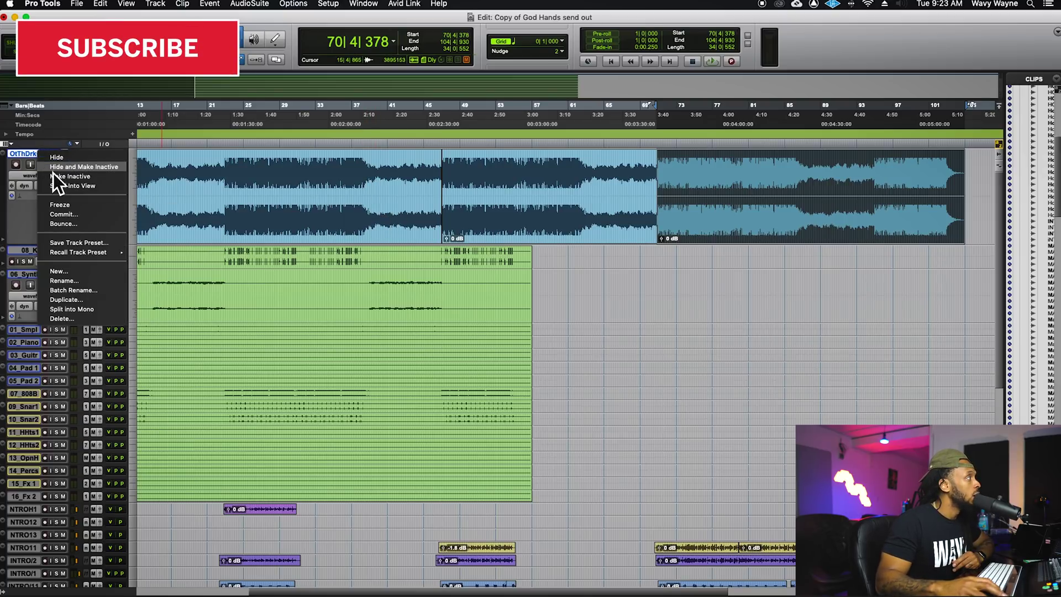
{"action": "left_click", "coordinate": [87, 177]}
{"action": "left_click", "coordinate": [215, 177]}
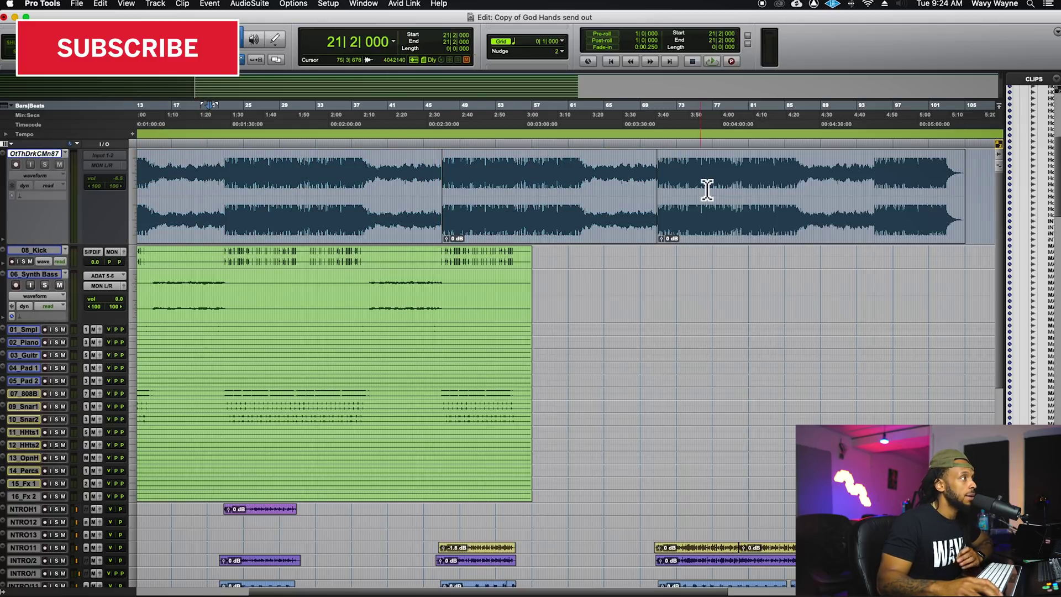
Review the vocal tracks' arrangement below the stem clip group.
{"action": "left_click", "coordinate": [313, 193]}
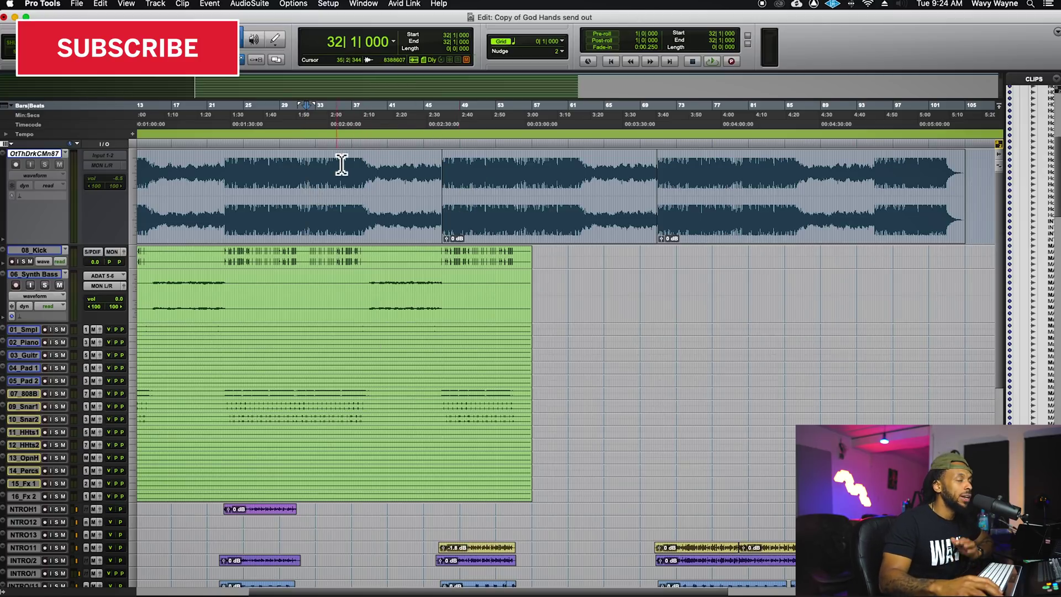
{"action": "scroll", "coordinate": [342, 464], "scroll_direction": "down", "scroll_amount": 5}
{"action": "scroll", "coordinate": [350, 462], "scroll_direction": "down", "scroll_amount": 6}
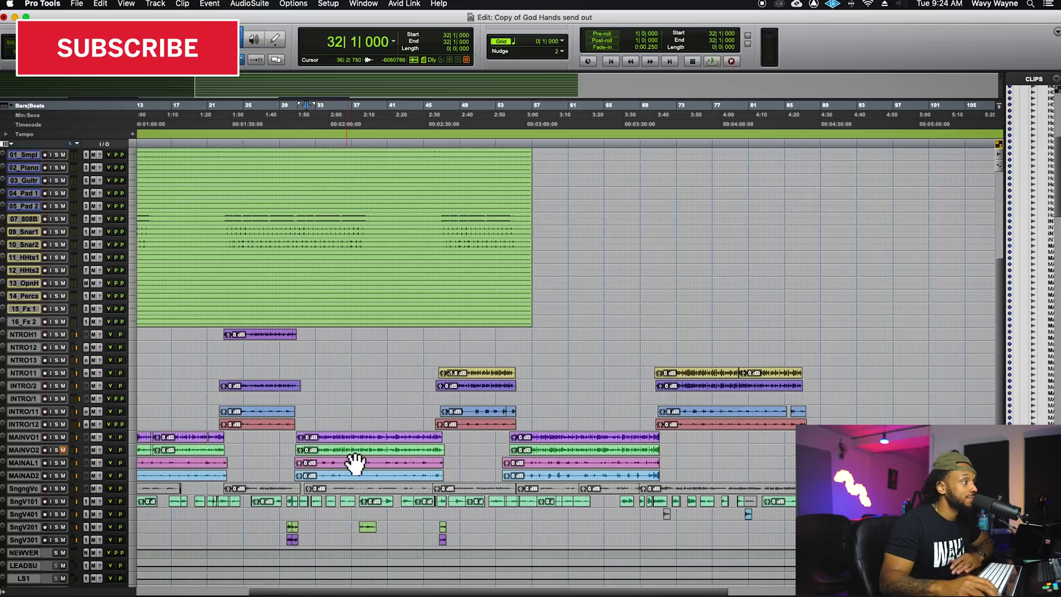
{"action": "scroll", "coordinate": [354, 447], "scroll_direction": "up", "scroll_amount": 11}
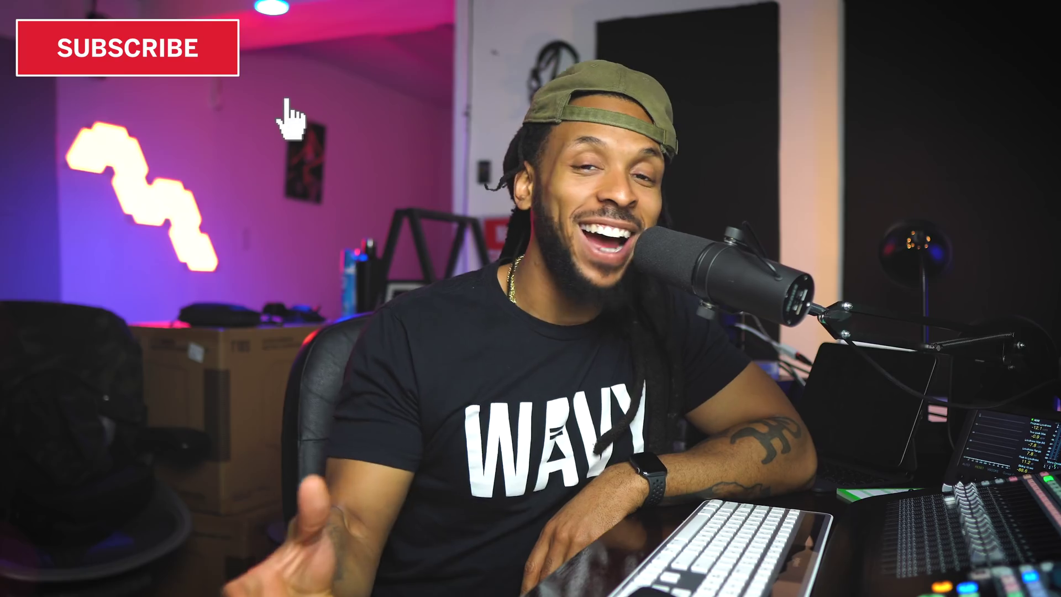